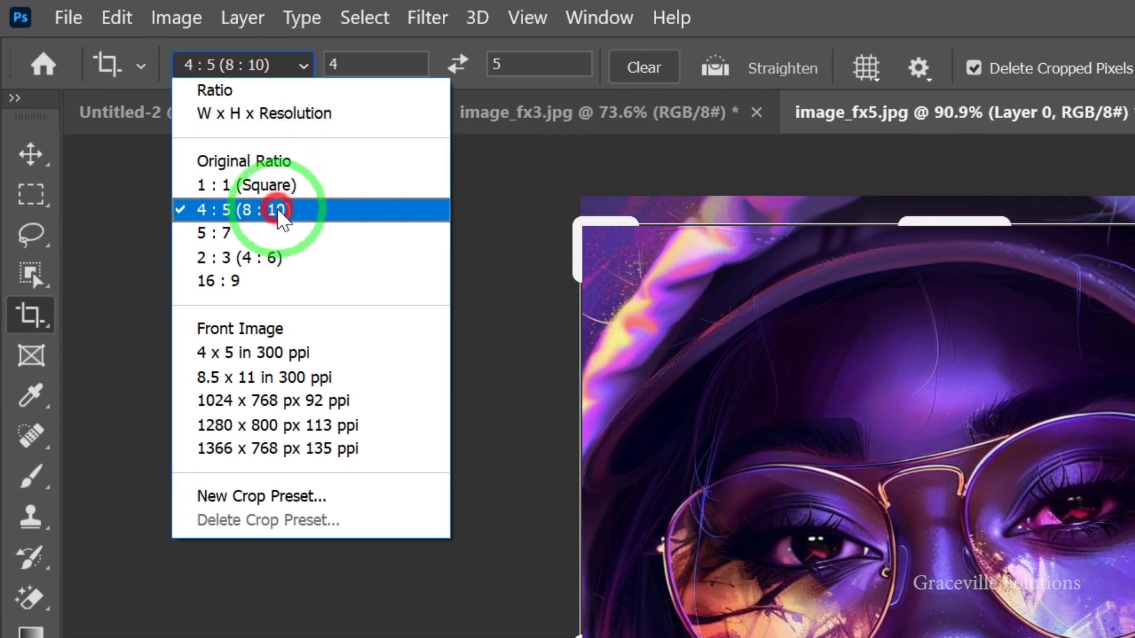
Crop the portrait to a 4 : 5 (8 : 10) ratio and switch to the Move tool.
{"action": "left_click", "coordinate": [278, 210]}
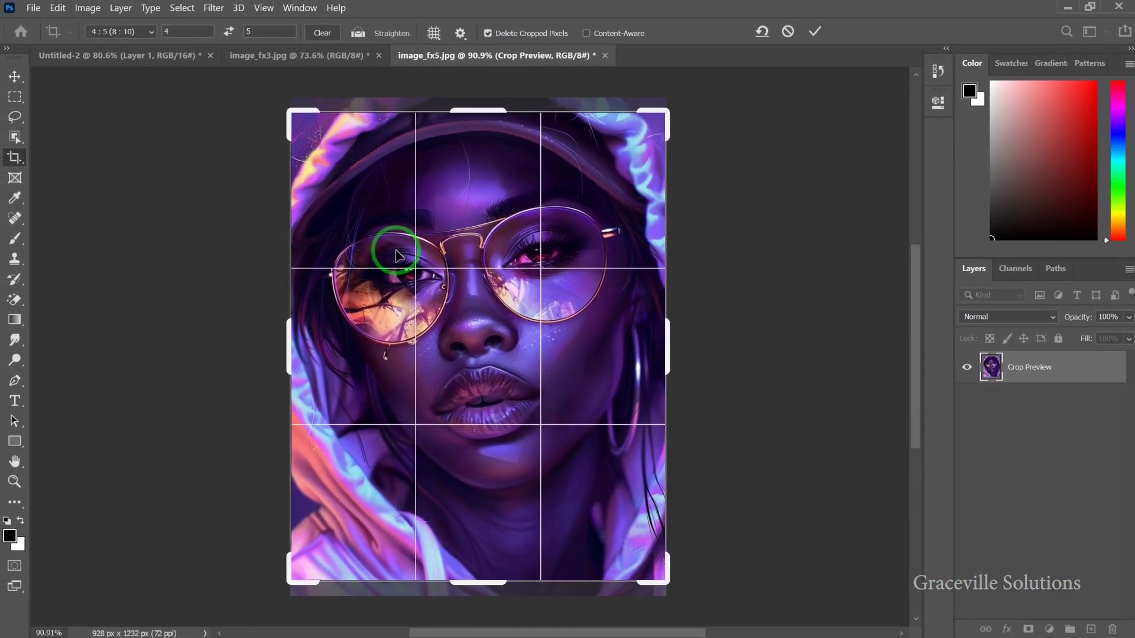
{"action": "key", "text": "Return"}
{"action": "key", "text": "v"}
{"action": "scroll", "coordinate": [431, 253], "scroll_direction": "down", "scroll_amount": 5}
{"action": "scroll", "coordinate": [436, 254], "scroll_direction": "up", "scroll_amount": 4}
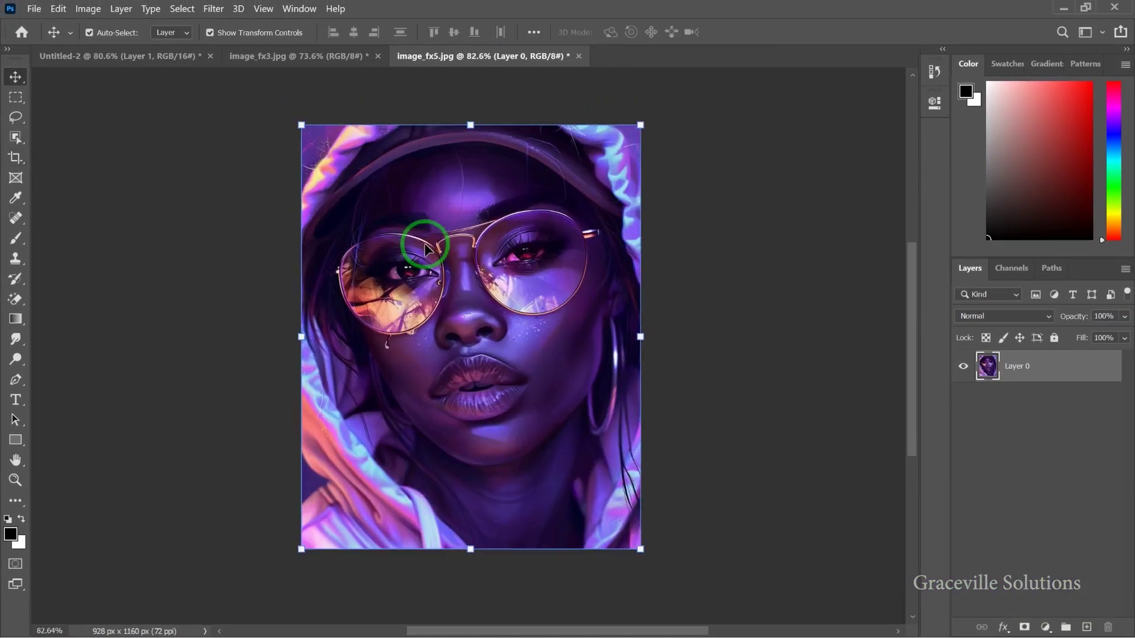
Duplicate the portrait layer and rename the copy "layer 1".
{"action": "scroll", "coordinate": [424, 244], "scroll_direction": "down", "scroll_amount": 2}
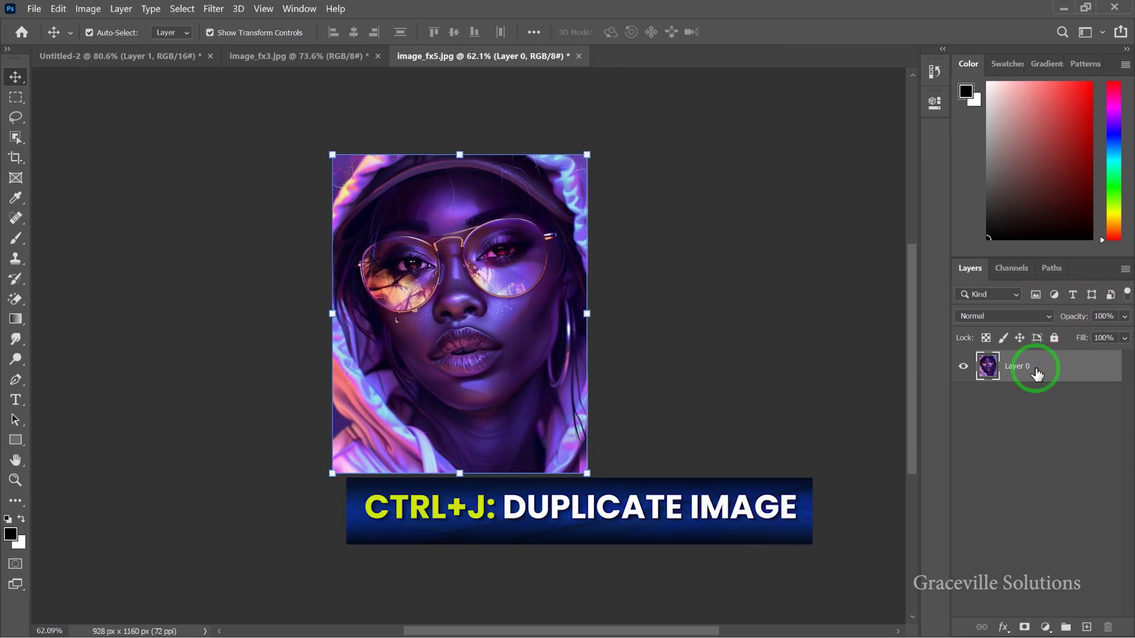
{"action": "scroll", "coordinate": [374, 334], "scroll_direction": "up", "scroll_amount": 2}
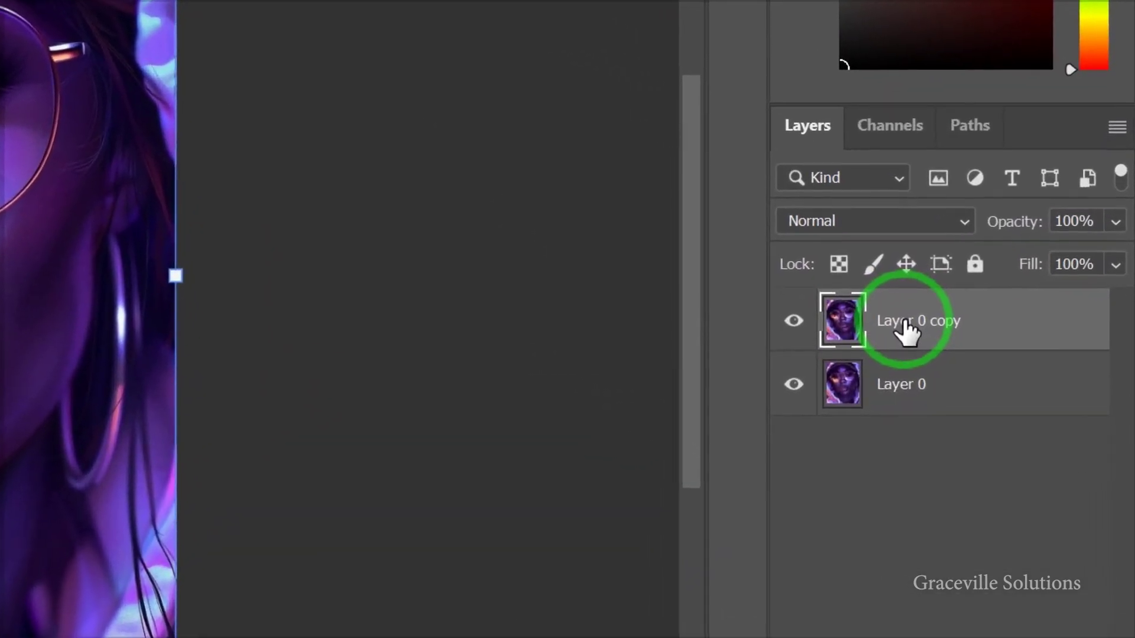
{"action": "double_click", "coordinate": [1020, 367]}
{"action": "type", "text": "layer 1"}
{"action": "key", "text": "Return"}
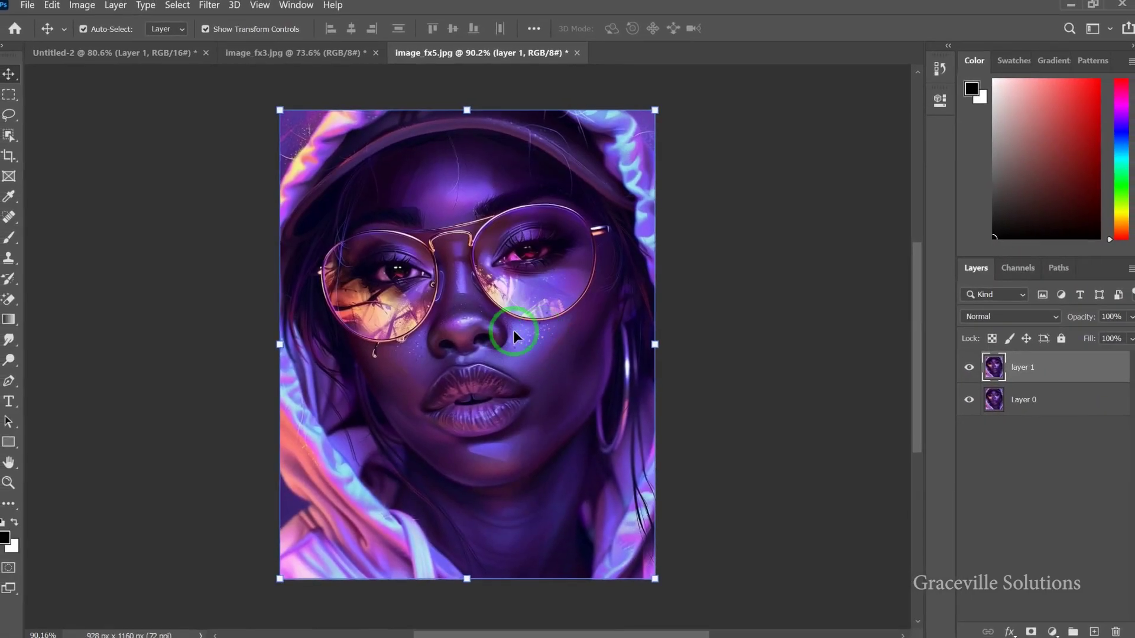
Apply a Gaussian Blur with a radius of 4.6 pixels to layer 1.
{"action": "scroll", "coordinate": [459, 322], "scroll_direction": "up", "scroll_amount": 2}
{"action": "scroll", "coordinate": [457, 321], "scroll_direction": "down", "scroll_amount": 3}
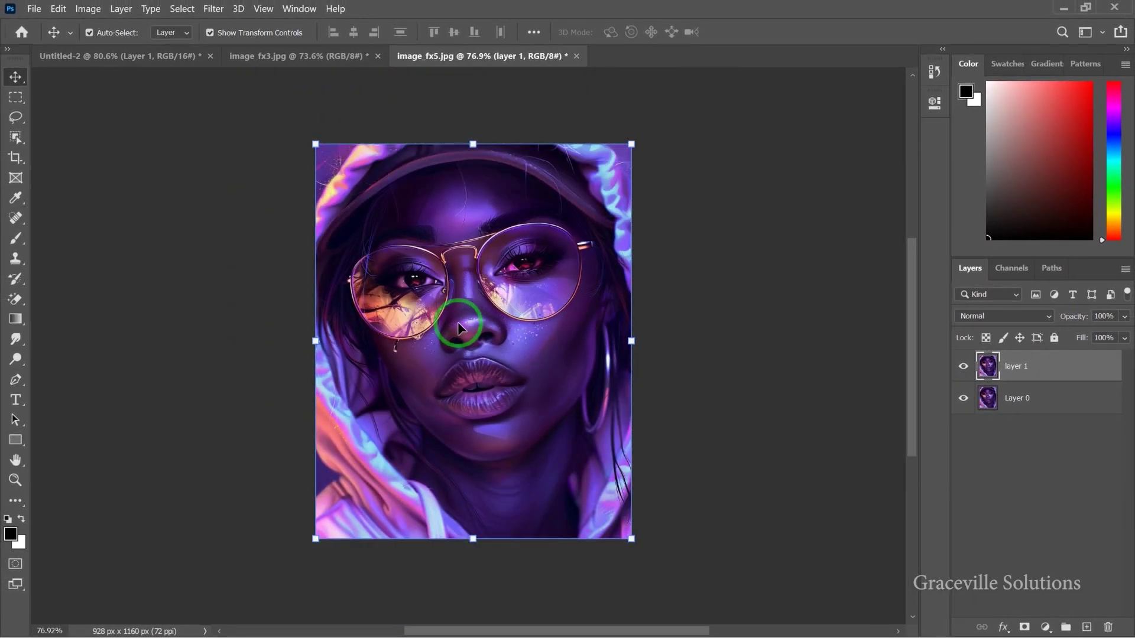
{"action": "left_click", "coordinate": [210, 11]}
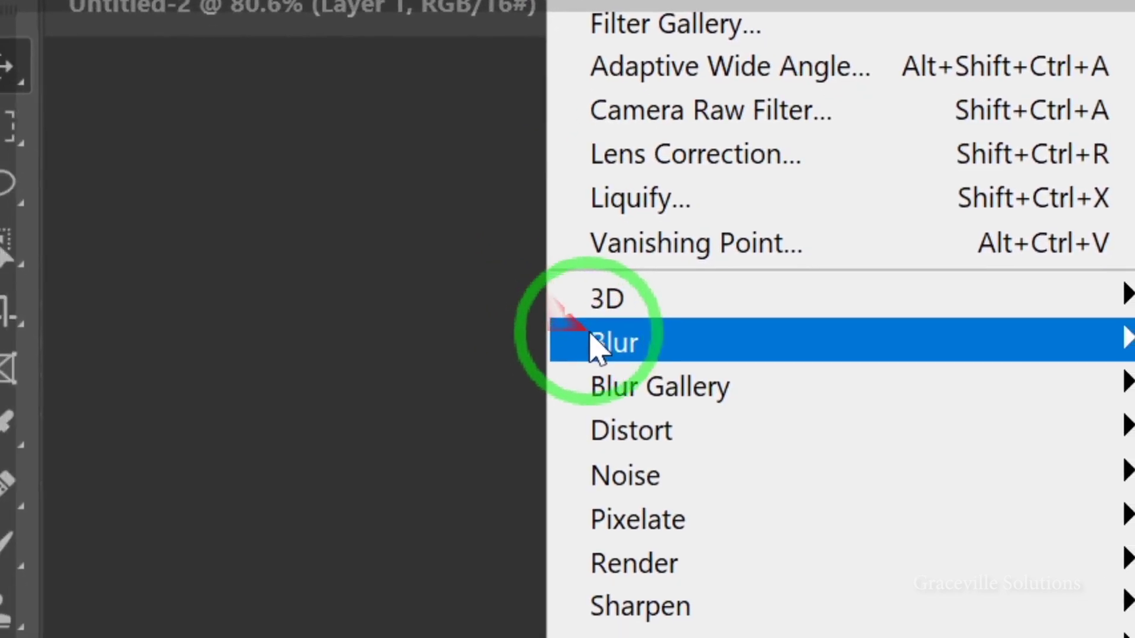
{"action": "mouse_move", "coordinate": [588, 499]}
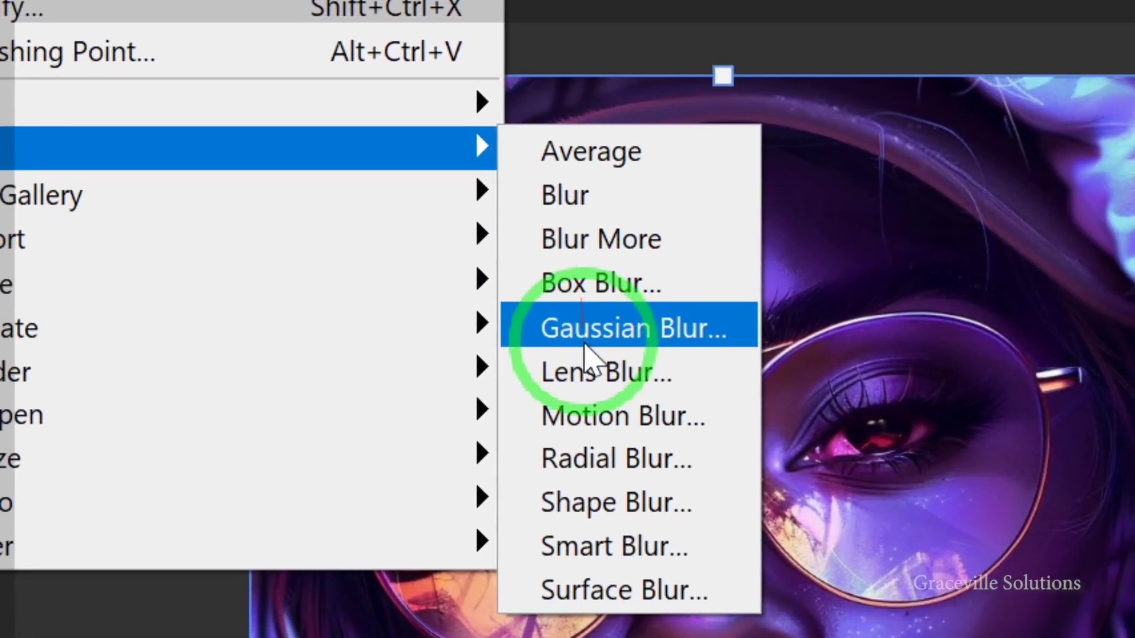
{"action": "left_click", "coordinate": [733, 452]}
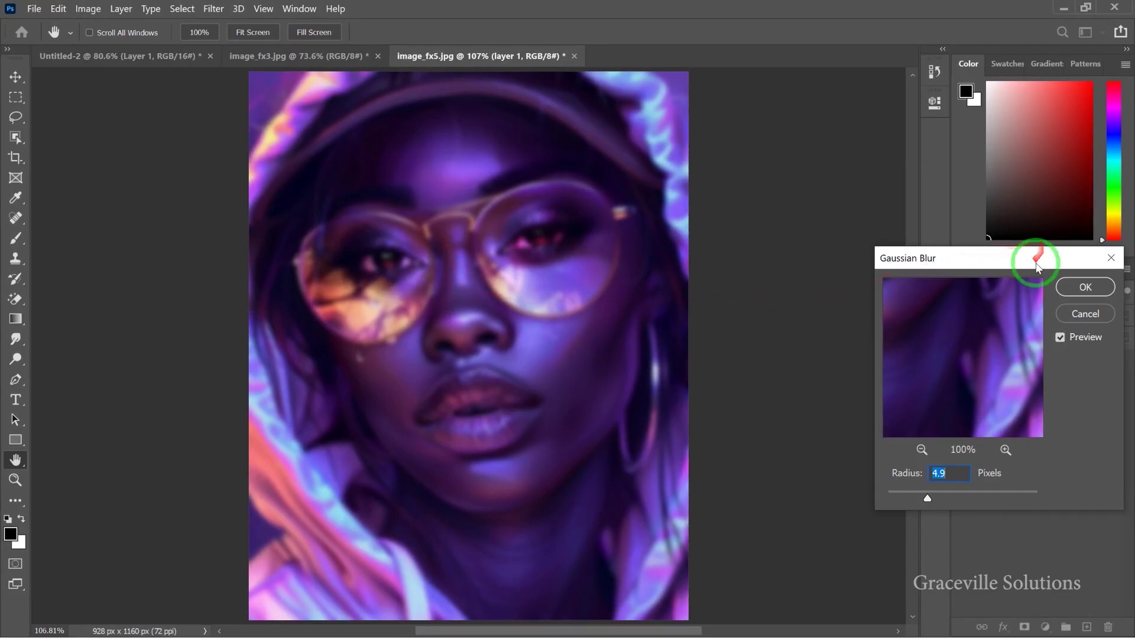
{"action": "left_click_drag", "start_coordinate": [1037, 266], "coordinate": [840, 211]}
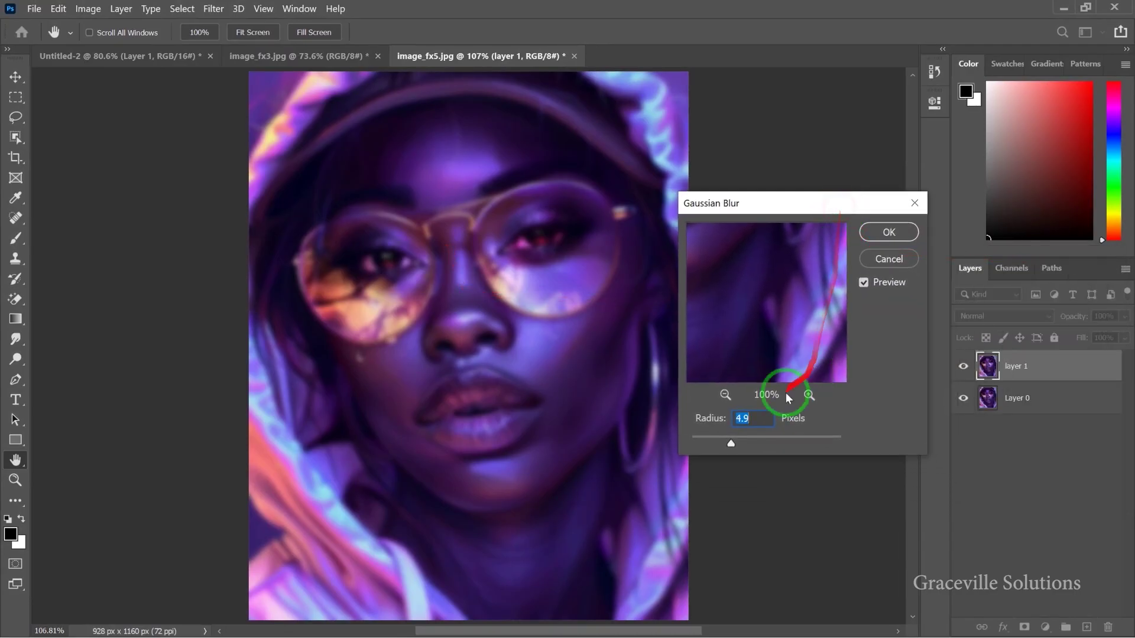
{"action": "left_click_drag", "start_coordinate": [729, 448], "coordinate": [727, 448]}
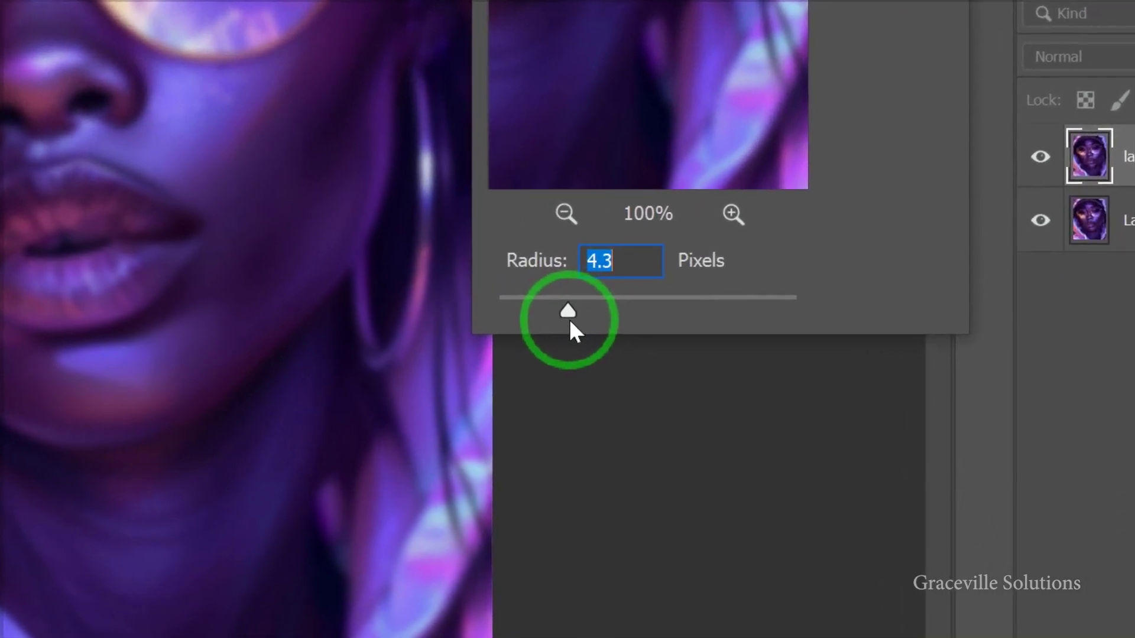
{"action": "left_click", "coordinate": [727, 446]}
{"action": "left_click_drag", "start_coordinate": [566, 317], "coordinate": [569, 318]}
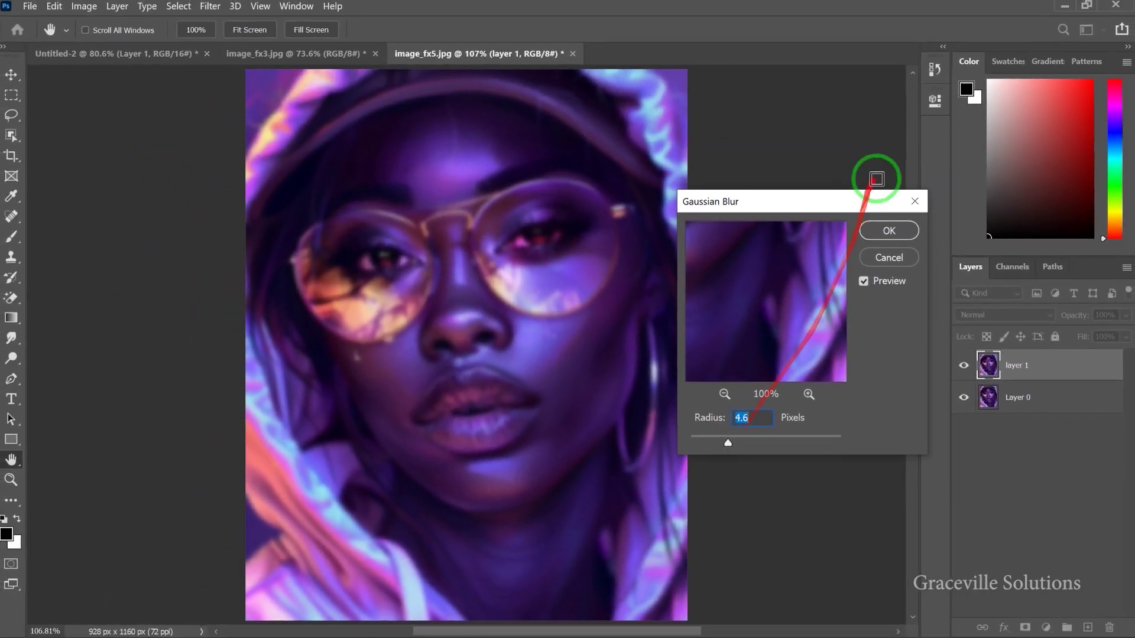
{"action": "left_click", "coordinate": [898, 234]}
Open the Filter Gallery for the blurred layer and expand the Distort effects.
{"action": "scroll", "coordinate": [508, 303], "scroll_direction": "down", "scroll_amount": 2}
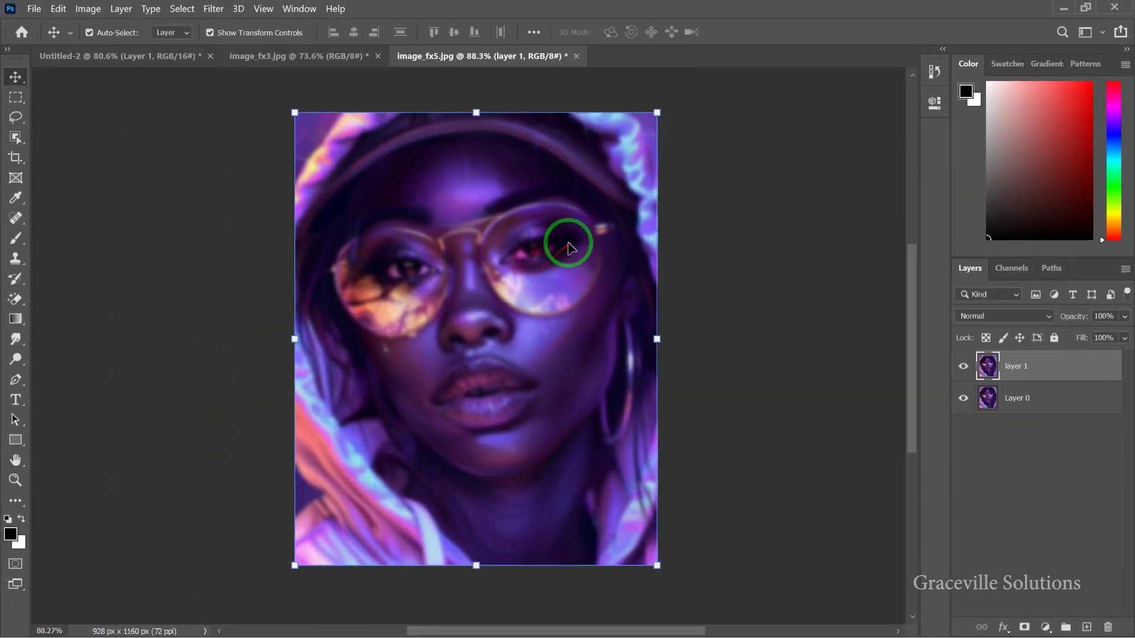
{"action": "scroll", "coordinate": [551, 254], "scroll_direction": "up", "scroll_amount": 5}
{"action": "scroll", "coordinate": [551, 254], "scroll_direction": "down", "scroll_amount": 5}
{"action": "scroll", "coordinate": [551, 254], "scroll_direction": "up", "scroll_amount": 4}
{"action": "scroll", "coordinate": [550, 258], "scroll_direction": "down", "scroll_amount": 2}
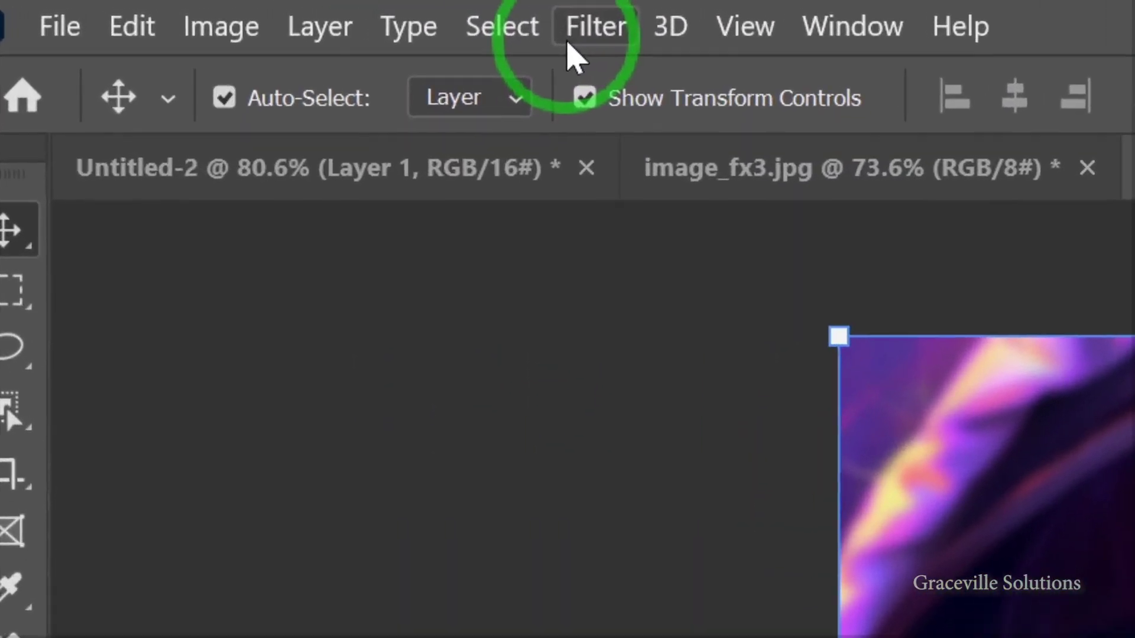
{"action": "left_click", "coordinate": [568, 39]}
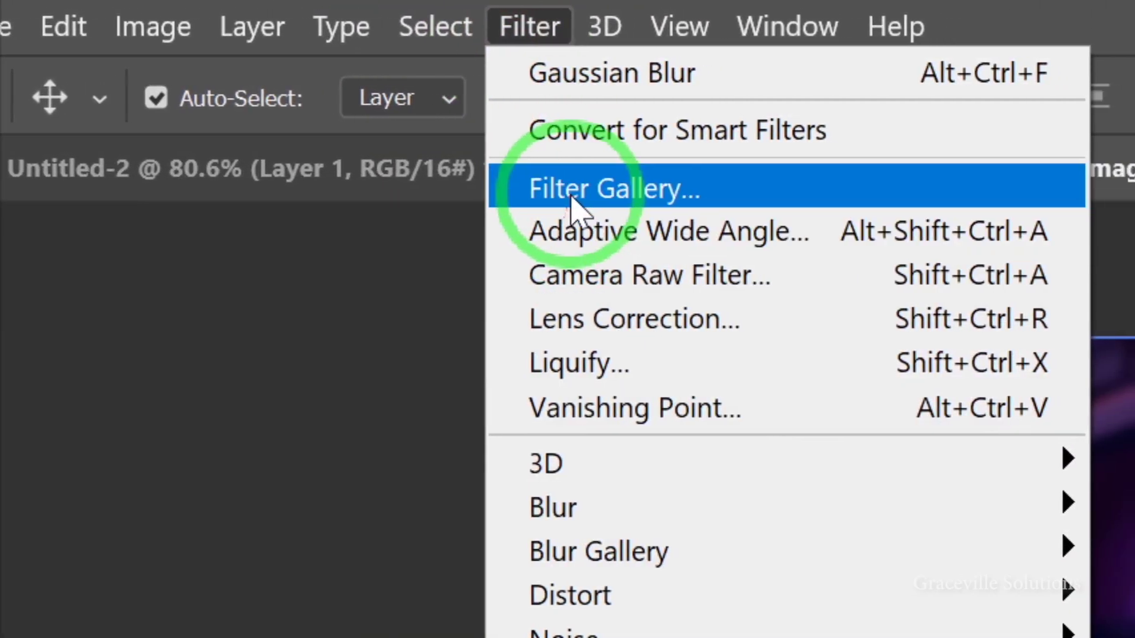
{"action": "left_click", "coordinate": [569, 195]}
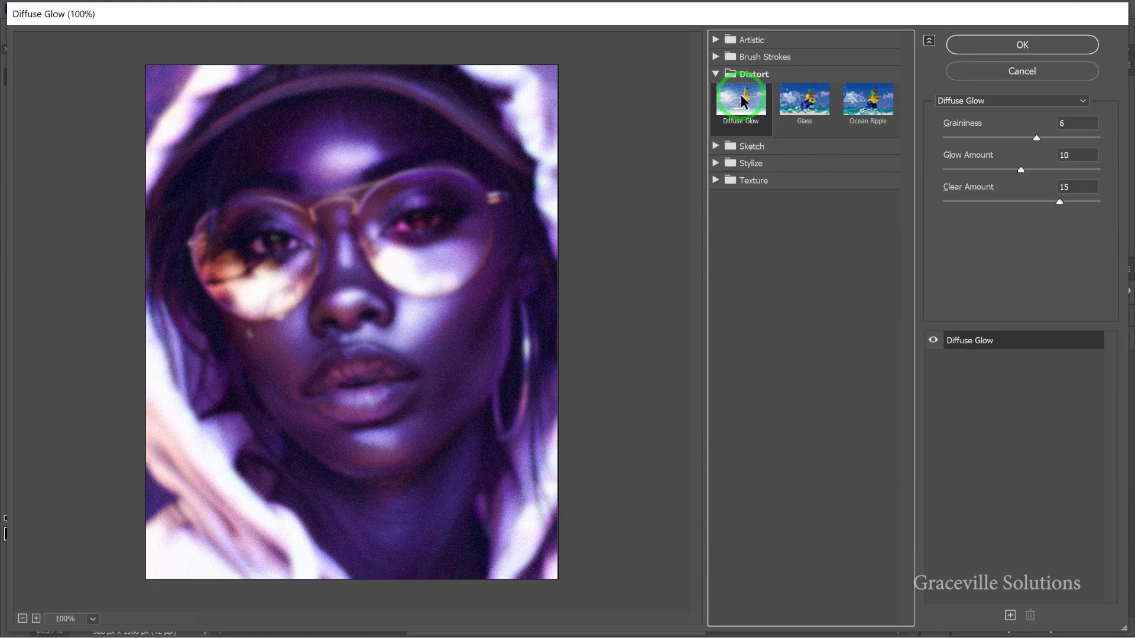
{"action": "left_click", "coordinate": [715, 74]}
{"action": "left_click", "coordinate": [734, 76]}
{"action": "key", "text": "alt"}
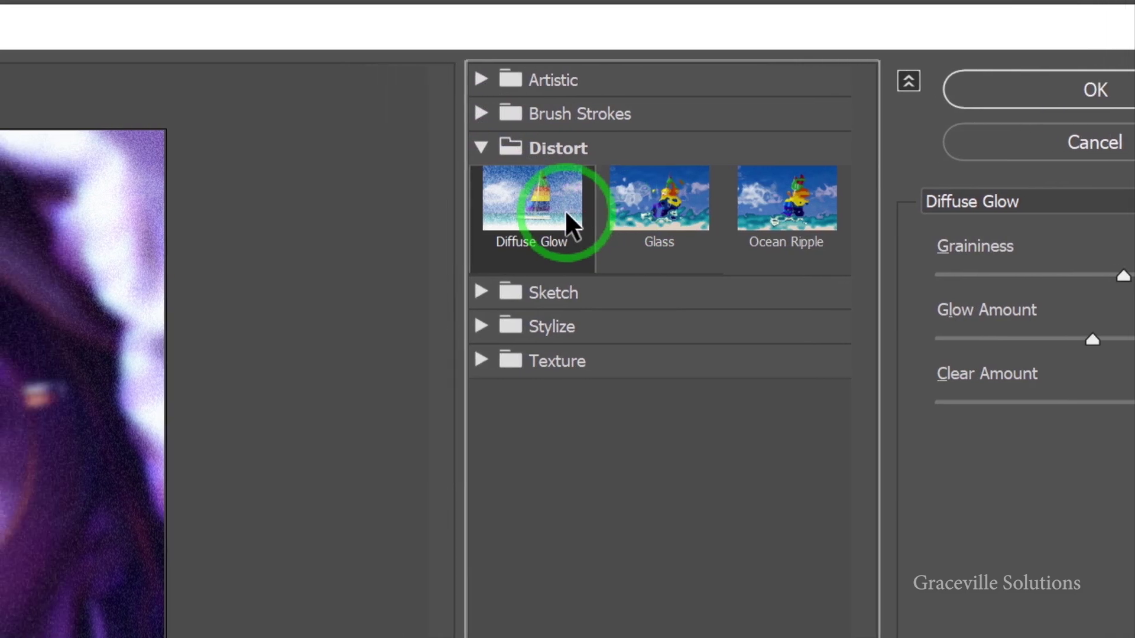
Apply the Glass distortion with Distortion 11, Smoothness 3, Frosted texture and 171% Scaling to layer 1.
{"action": "left_click", "coordinate": [662, 210]}
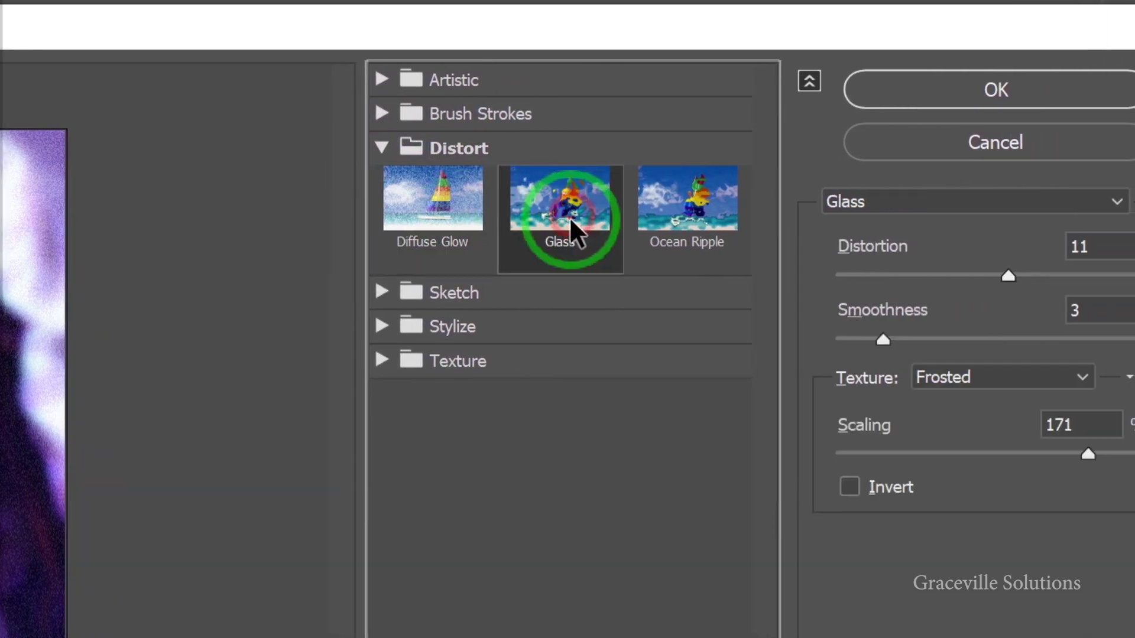
{"action": "left_click", "coordinate": [774, 219]}
{"action": "left_click", "coordinate": [485, 211]}
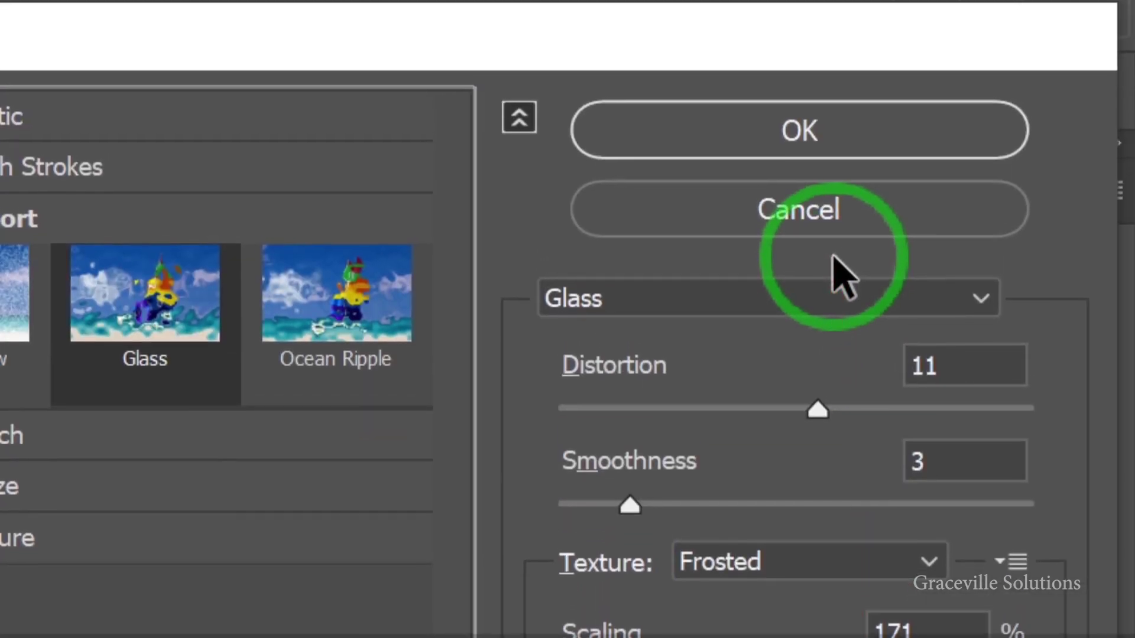
{"action": "left_click", "coordinate": [723, 133]}
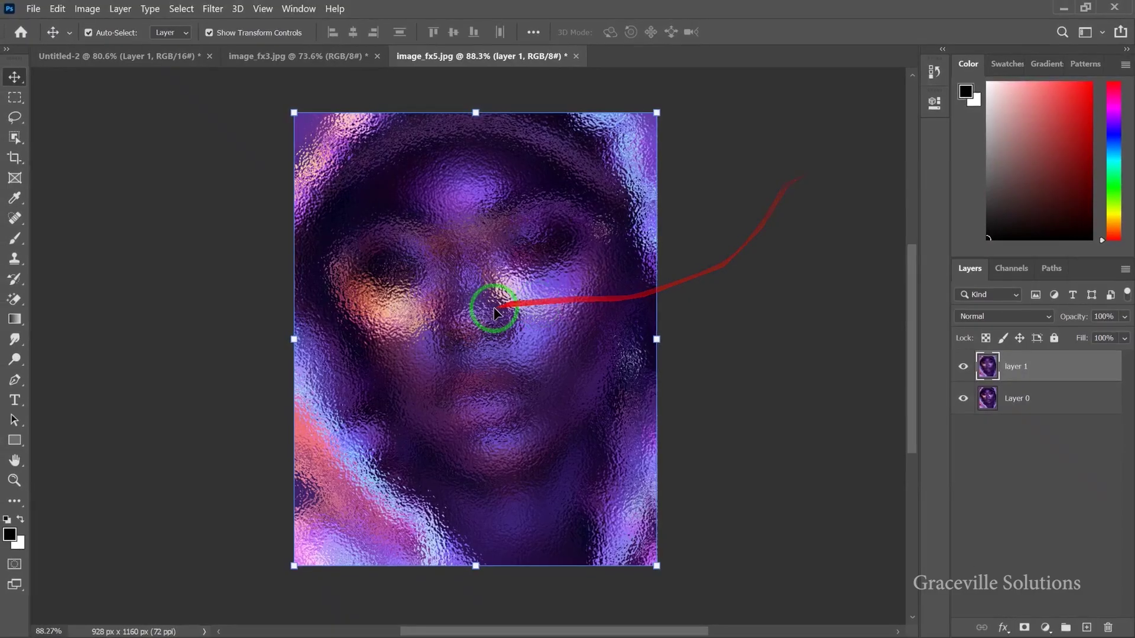
Add a white layer mask to the glass-effect layer 1.
{"action": "scroll", "coordinate": [491, 306], "scroll_direction": "up", "scroll_amount": 2}
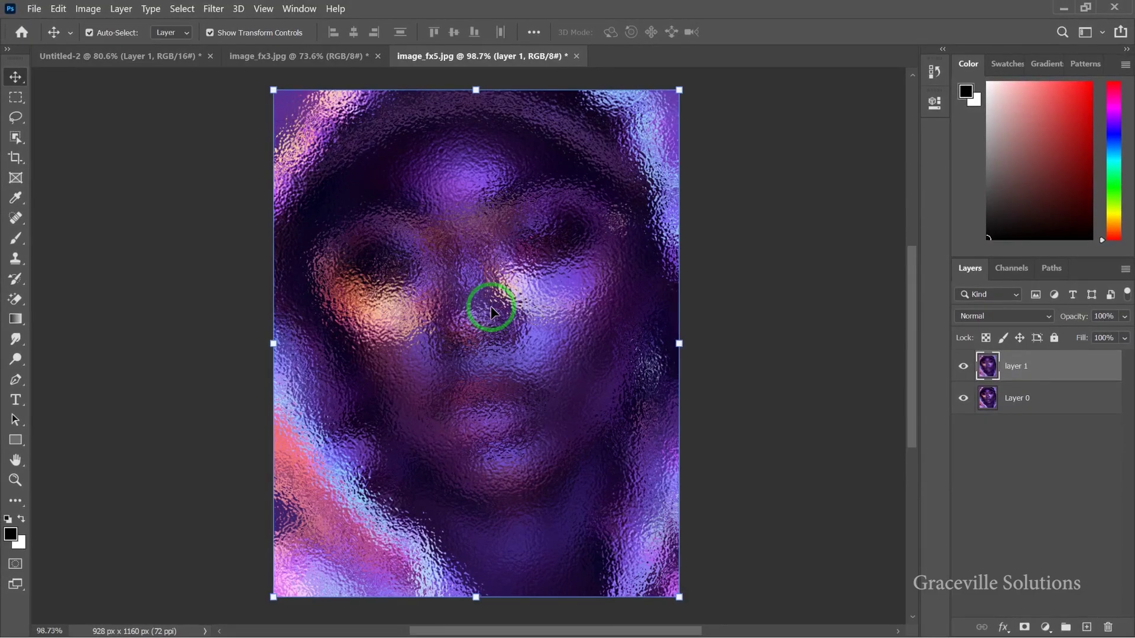
{"action": "scroll", "coordinate": [491, 306], "scroll_direction": "down", "scroll_amount": 2}
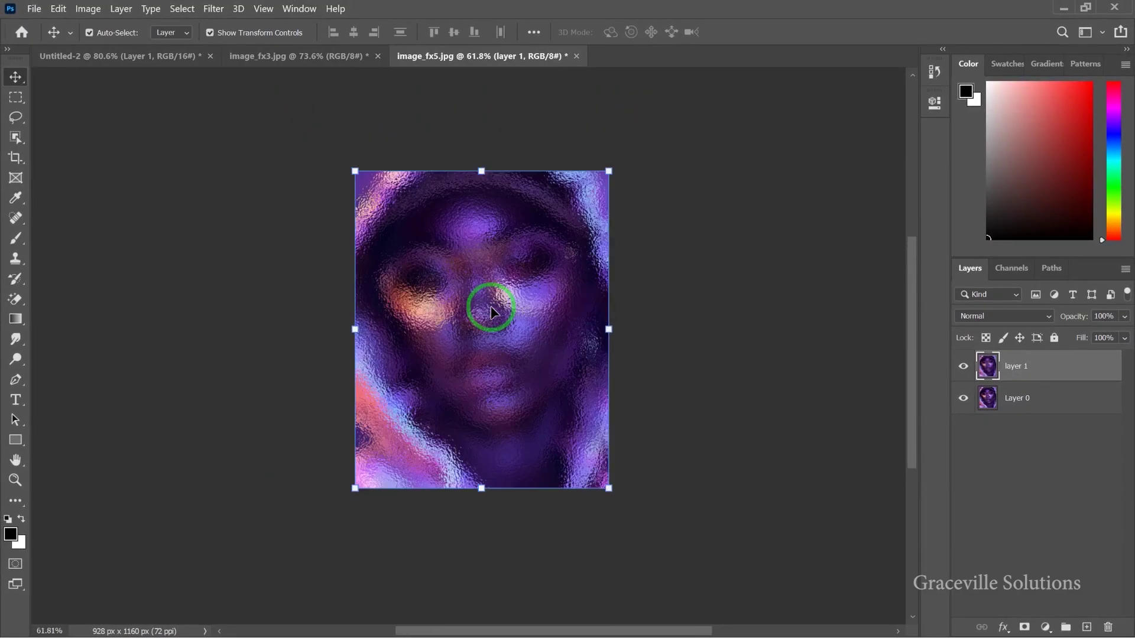
{"action": "scroll", "coordinate": [490, 306], "scroll_direction": "up", "scroll_amount": 2}
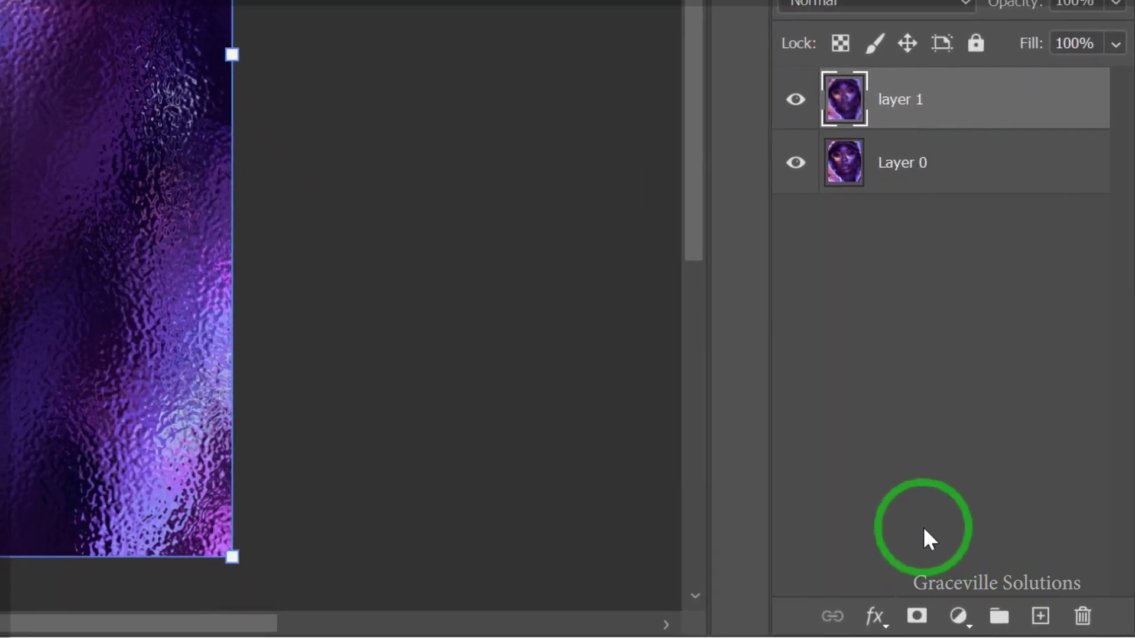
{"action": "left_click", "coordinate": [1022, 626]}
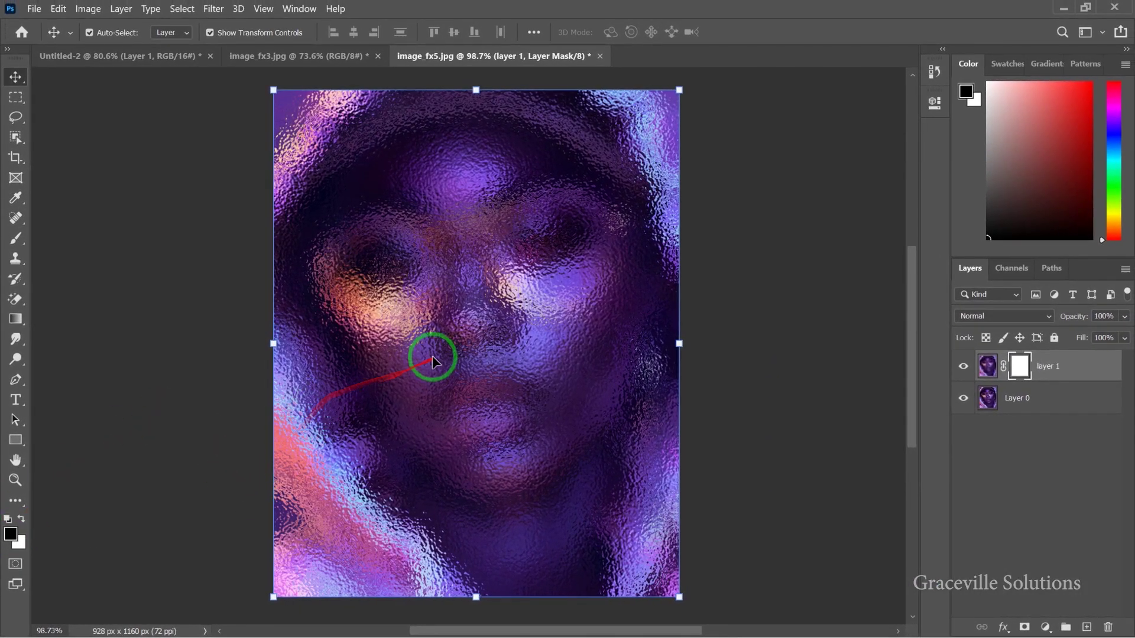
Paint black on the mask with a soft brush at 52% flow to reveal the eyes, glasses, nose and lips.
{"action": "scroll", "coordinate": [431, 358], "scroll_direction": "down", "scroll_amount": 2}
{"action": "key", "text": "b"}
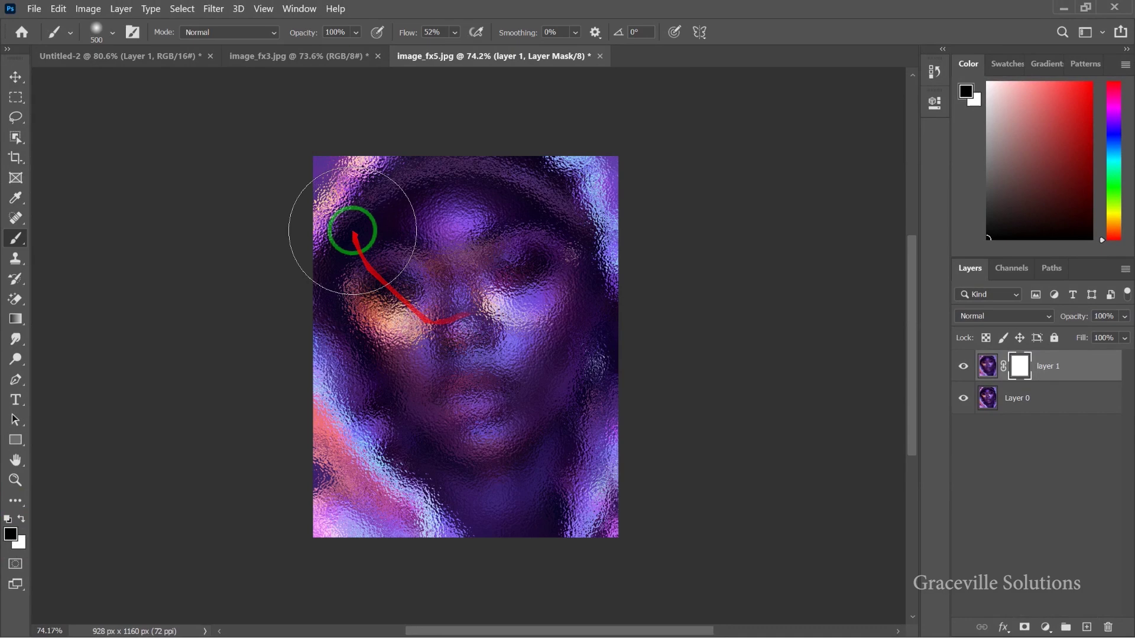
{"action": "scroll", "coordinate": [352, 230], "scroll_direction": "up", "scroll_amount": 2}
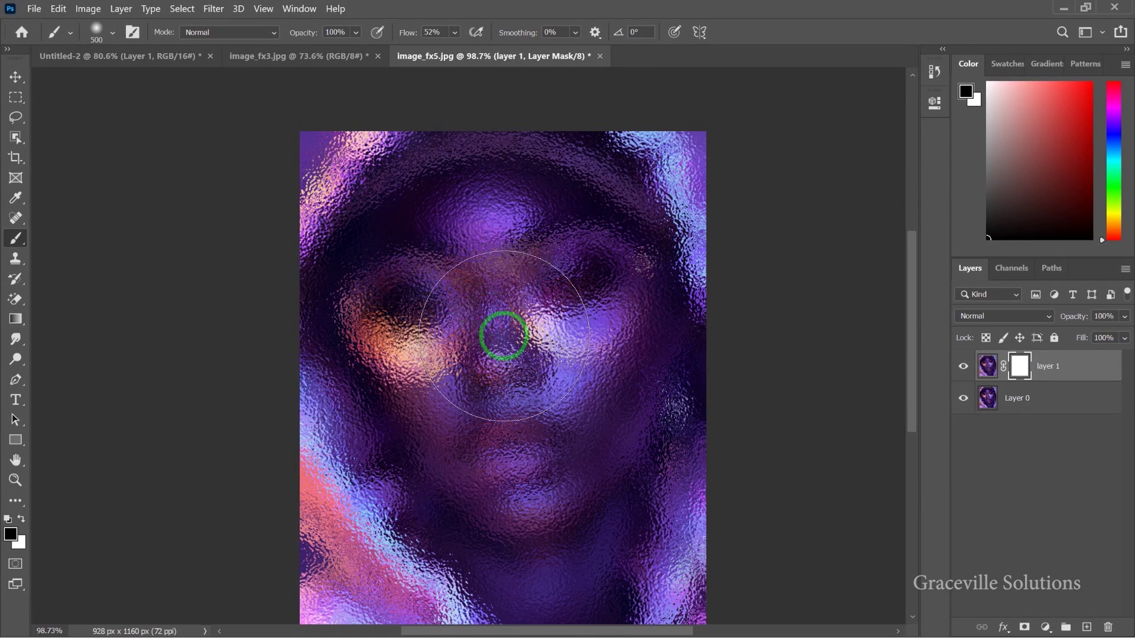
{"action": "mouse_move", "coordinate": [503, 340]}
{"action": "left_mouse_down"}
{"action": "mouse_move", "coordinate": [494, 295]}
{"action": "mouse_move", "coordinate": [456, 293]}
{"action": "mouse_move", "coordinate": [457, 341]}
{"action": "mouse_move", "coordinate": [547, 368]}
{"action": "mouse_move", "coordinate": [575, 349]}
{"action": "mouse_move", "coordinate": [571, 323]}
{"action": "mouse_move", "coordinate": [512, 260]}
{"action": "left_mouse_up"}
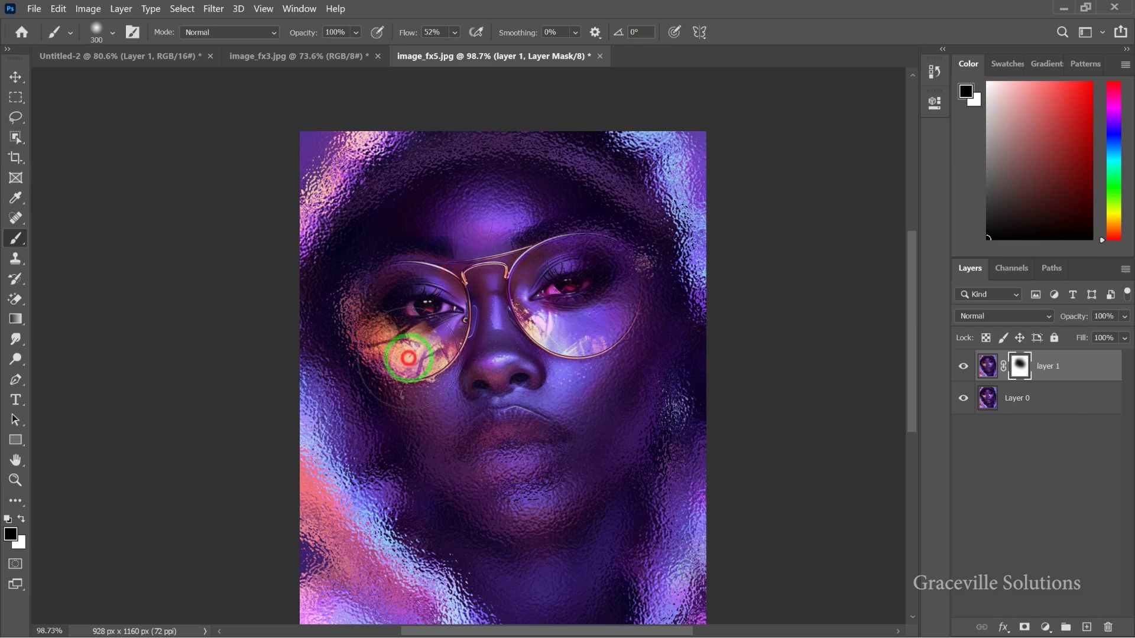
{"action": "scroll", "coordinate": [519, 493], "scroll_direction": "up", "scroll_amount": 3}
{"action": "mouse_move", "coordinate": [519, 493]}
{"action": "left_mouse_down"}
{"action": "mouse_move", "coordinate": [445, 443]}
{"action": "mouse_move", "coordinate": [558, 443]}
{"action": "mouse_move", "coordinate": [606, 383]}
{"action": "mouse_move", "coordinate": [626, 399]}
{"action": "mouse_move", "coordinate": [592, 330]}
{"action": "mouse_move", "coordinate": [461, 358]}
{"action": "mouse_move", "coordinate": [368, 317]}
{"action": "left_mouse_up"}
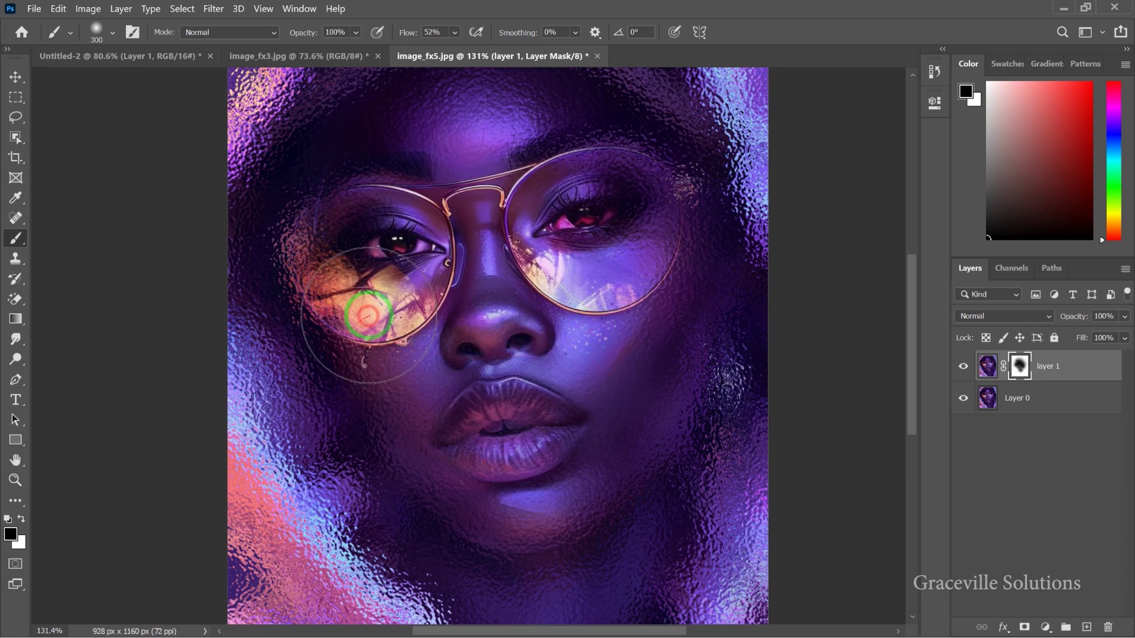
Stamp all visible layers into a new merged layer above the masked glass layer.
{"action": "scroll", "coordinate": [392, 474], "scroll_direction": "down", "scroll_amount": 3}
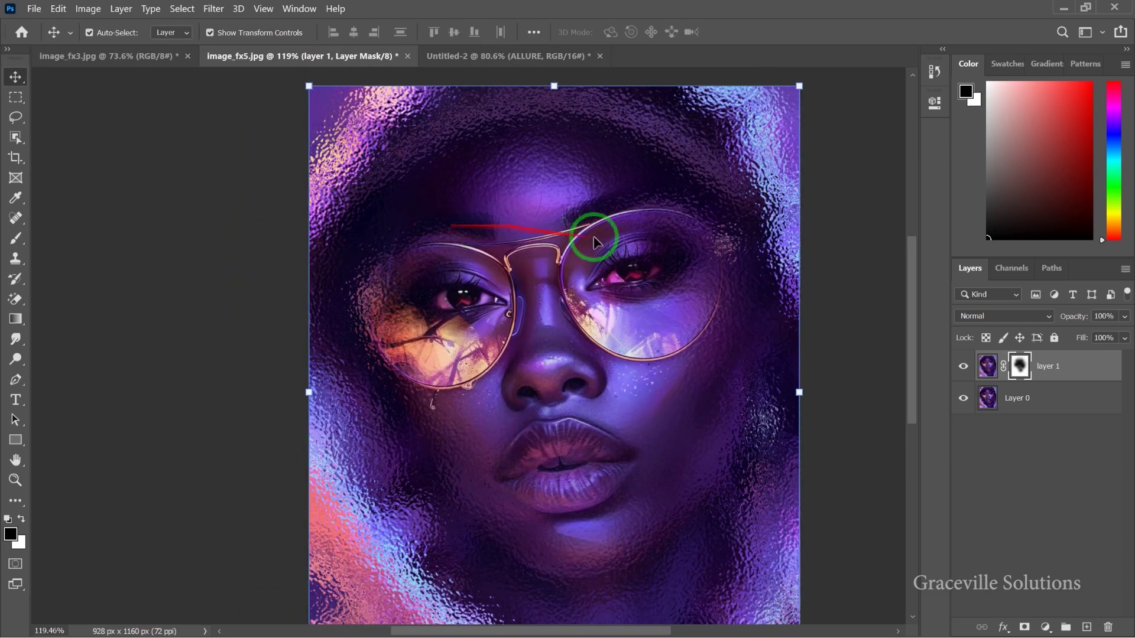
{"action": "scroll", "coordinate": [594, 242], "scroll_direction": "down", "scroll_amount": 2}
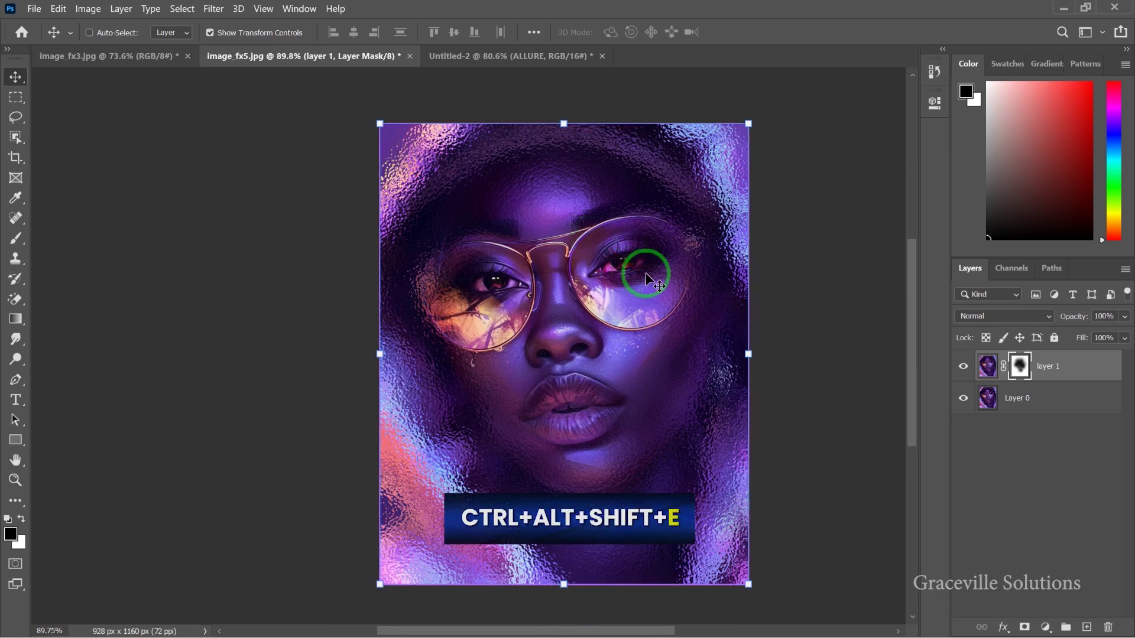
{"action": "key", "text": "ctrl+alt+shift+e"}
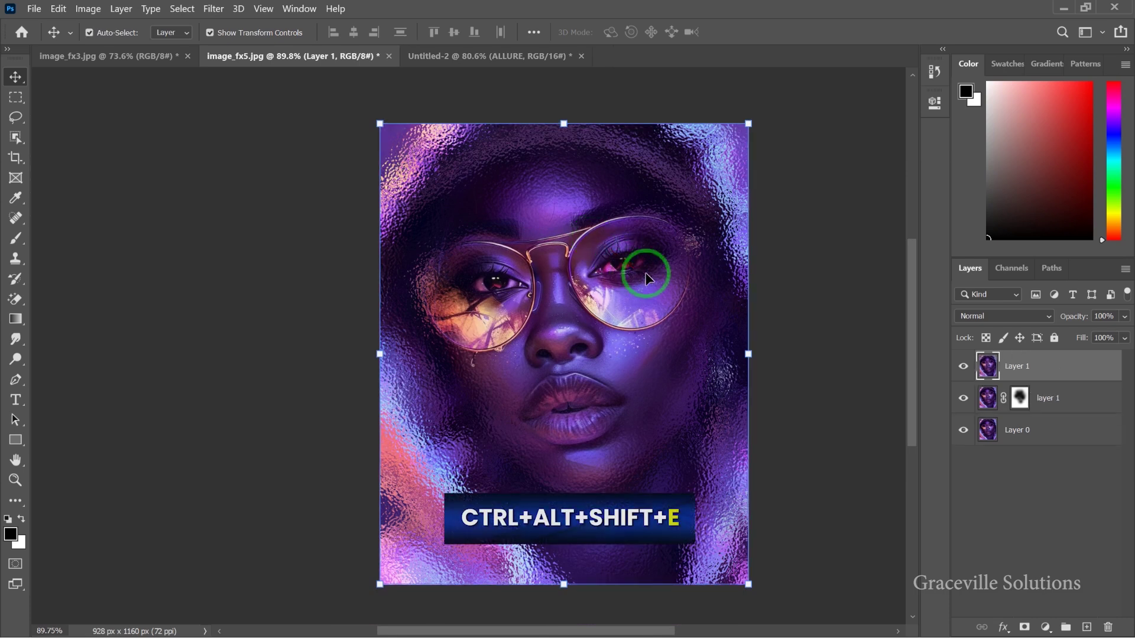
{"action": "scroll", "coordinate": [462, 408], "scroll_direction": "down", "scroll_amount": 3}
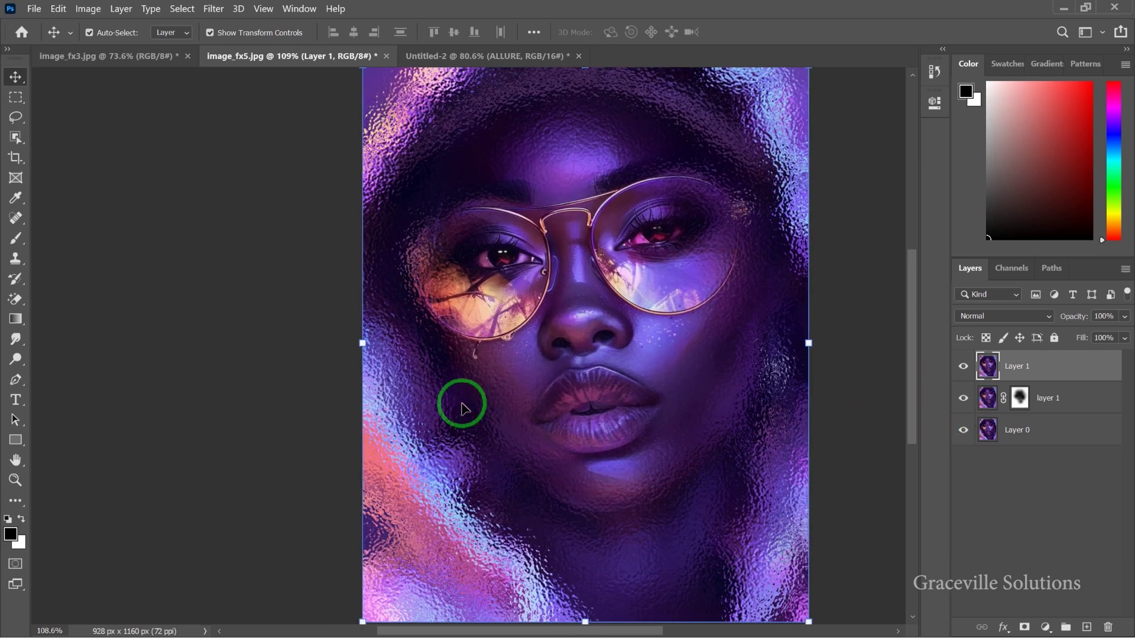
{"action": "left_click_drag", "start_coordinate": [490, 414], "coordinate": [474, 415]}
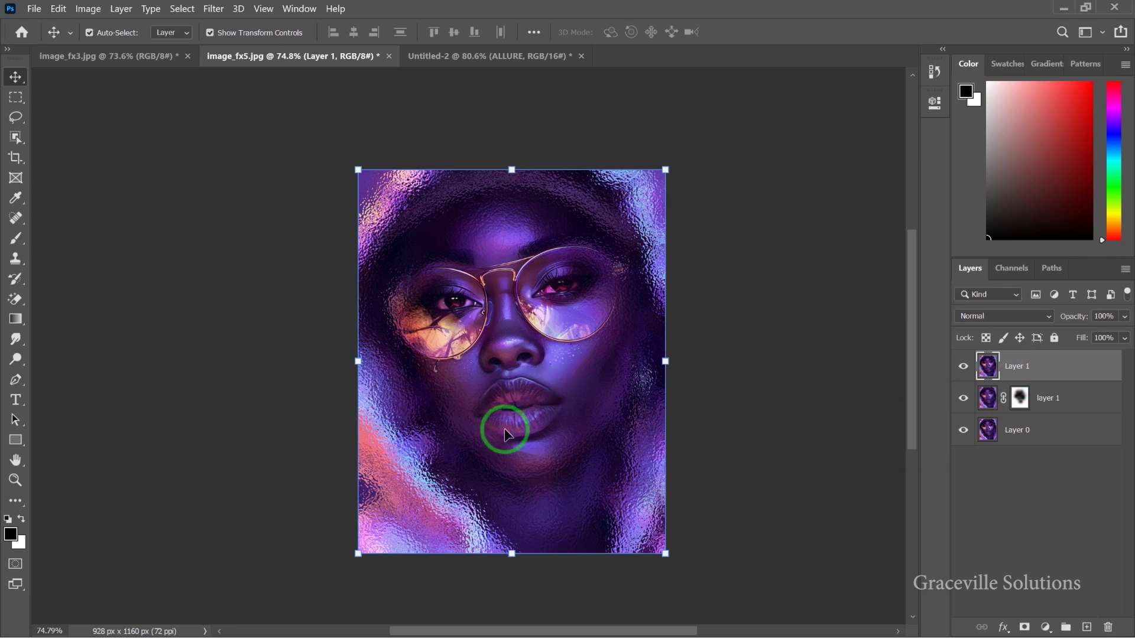
Copy the ALLURE title from Untitled-2 into image_fx5.jpg and position it over the forehead, just above the glasses.
{"action": "left_click", "coordinate": [452, 62]}
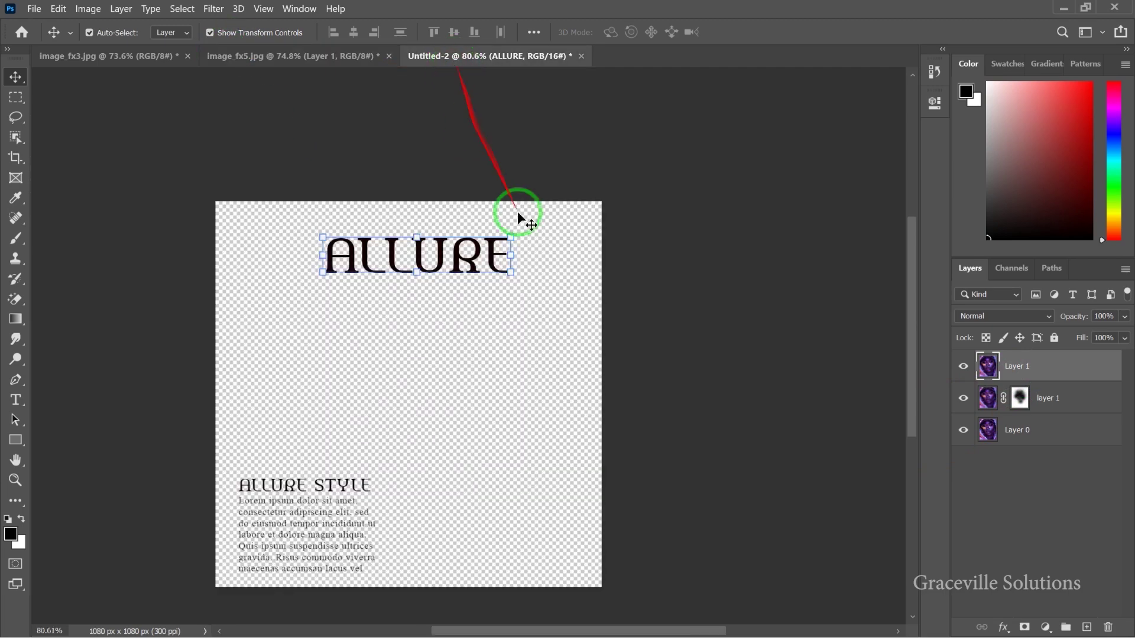
{"action": "left_click_drag", "start_coordinate": [463, 260], "coordinate": [295, 55]}
{"action": "left_click_drag", "start_coordinate": [515, 239], "coordinate": [498, 243]}
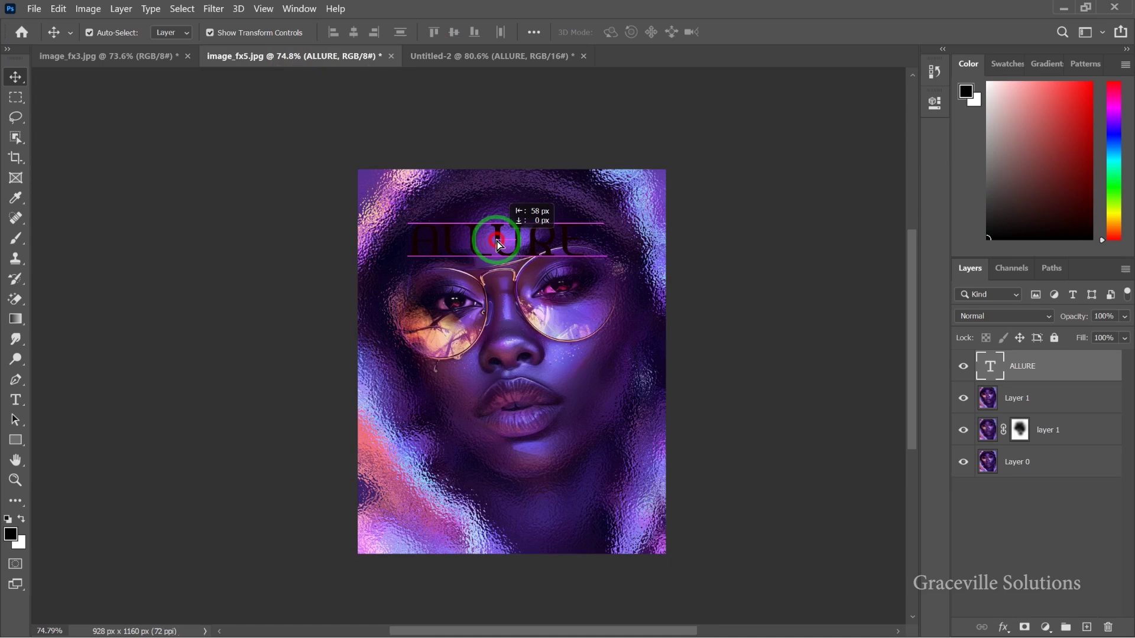
{"action": "scroll", "coordinate": [496, 242], "scroll_direction": "up", "scroll_amount": 3}
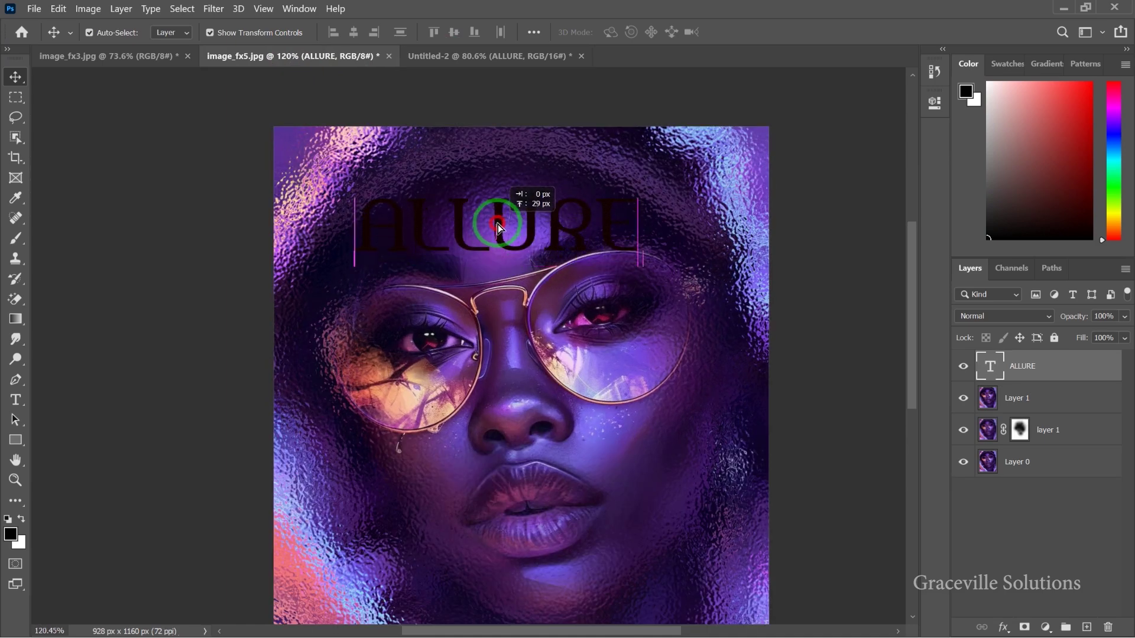
{"action": "scroll", "coordinate": [498, 224], "scroll_direction": "down", "scroll_amount": 3}
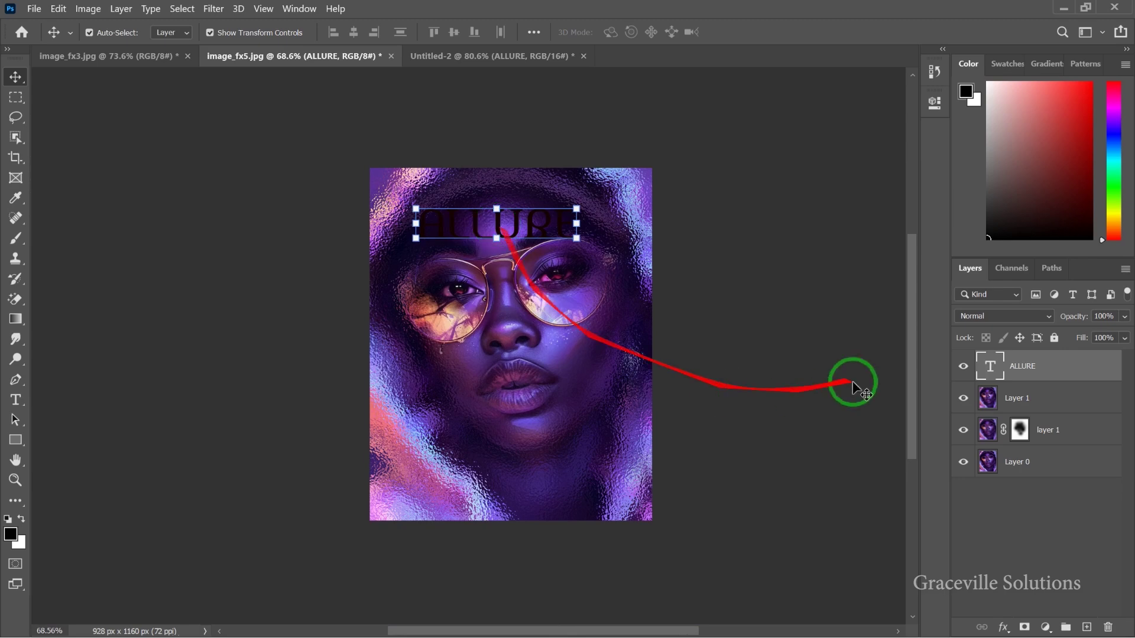
{"action": "scroll", "coordinate": [528, 322], "scroll_direction": "up", "scroll_amount": 2}
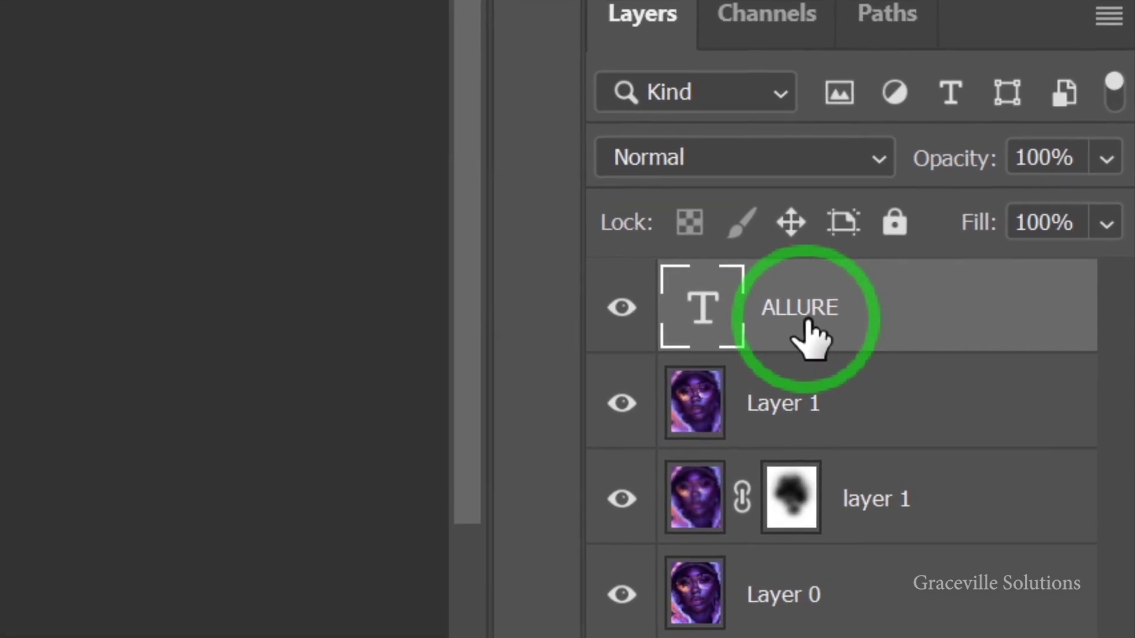
Apply a white (FFFFFF) Color Overlay in Normal mode at 100% opacity to the ALLURE text layer.
{"action": "right_click", "coordinate": [1025, 375]}
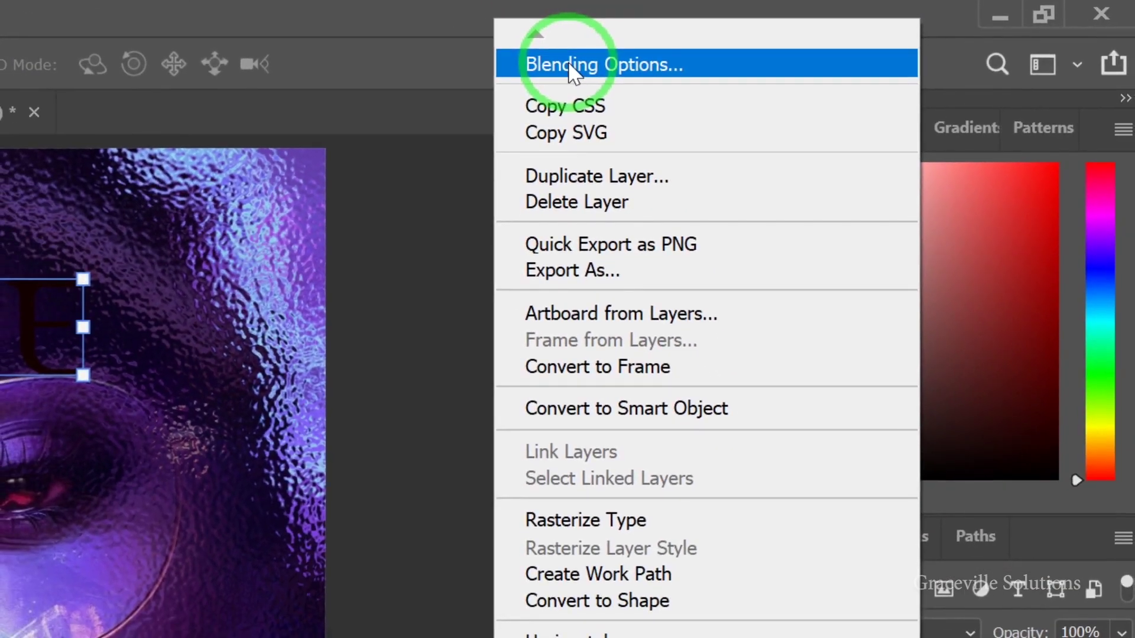
{"action": "left_click", "coordinate": [570, 97]}
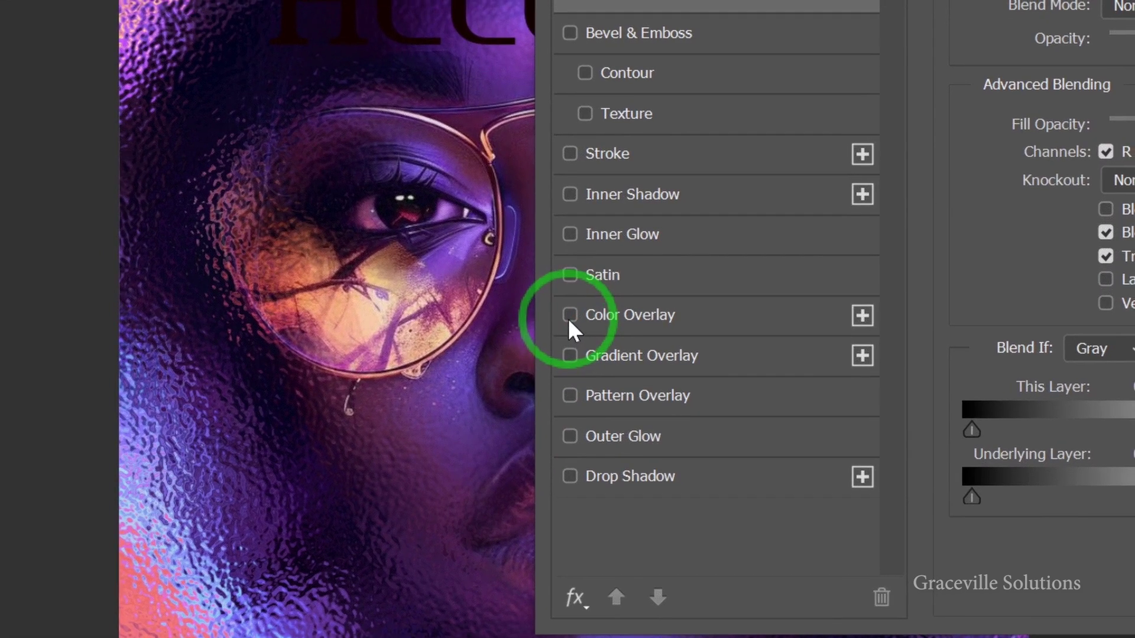
{"action": "left_click", "coordinate": [566, 317]}
{"action": "left_click", "coordinate": [598, 317]}
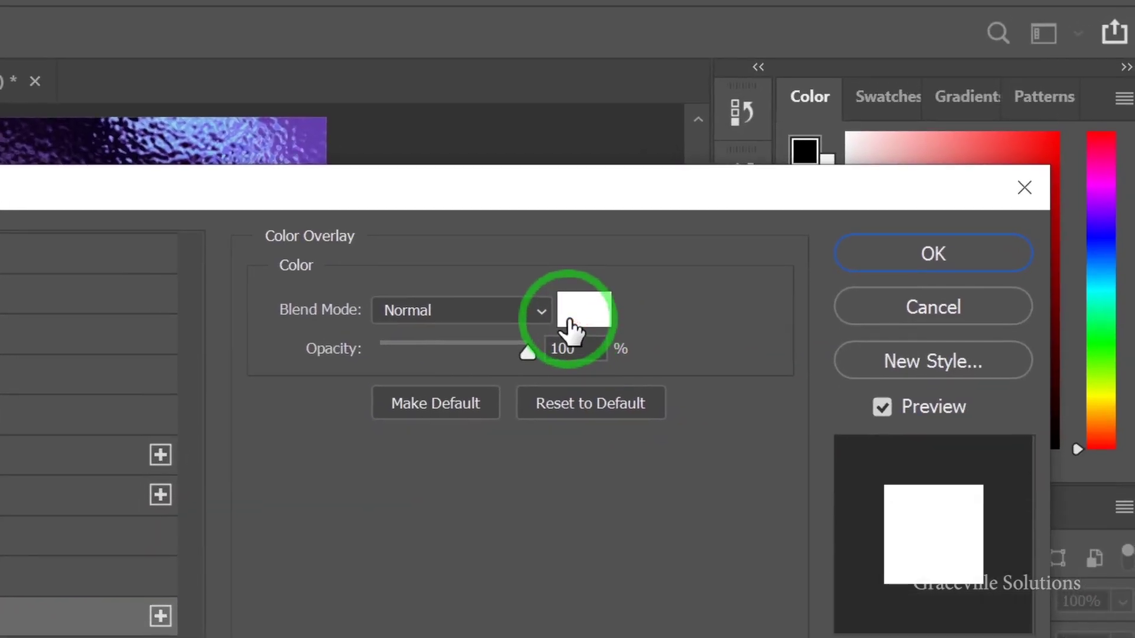
{"action": "left_click", "coordinate": [569, 327]}
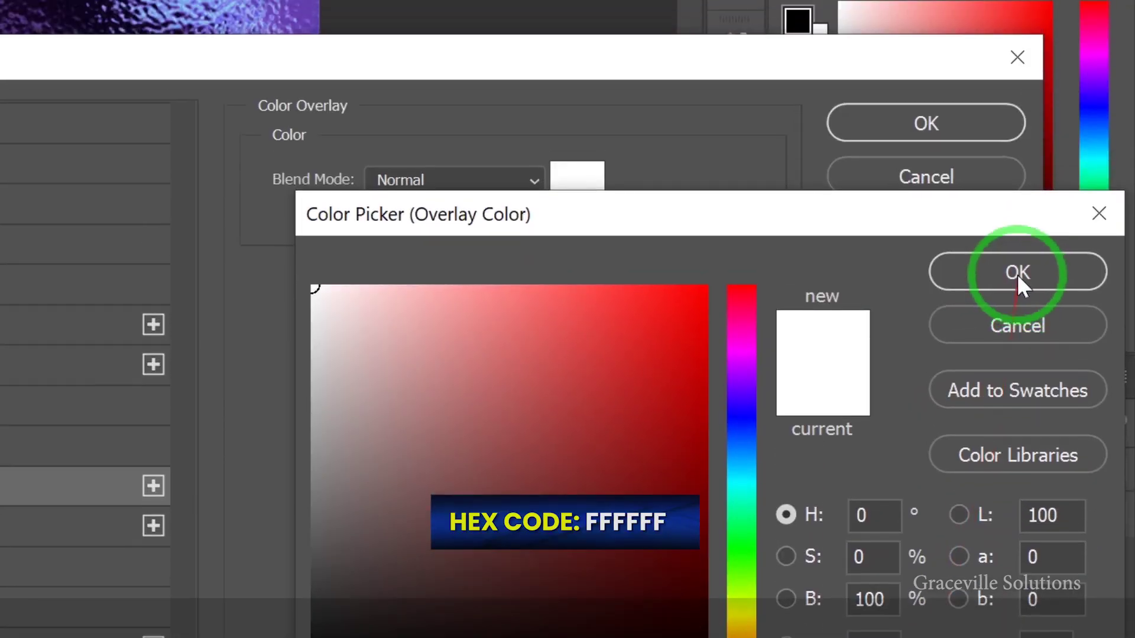
{"action": "left_click", "coordinate": [1016, 274]}
{"action": "left_click", "coordinate": [941, 263]}
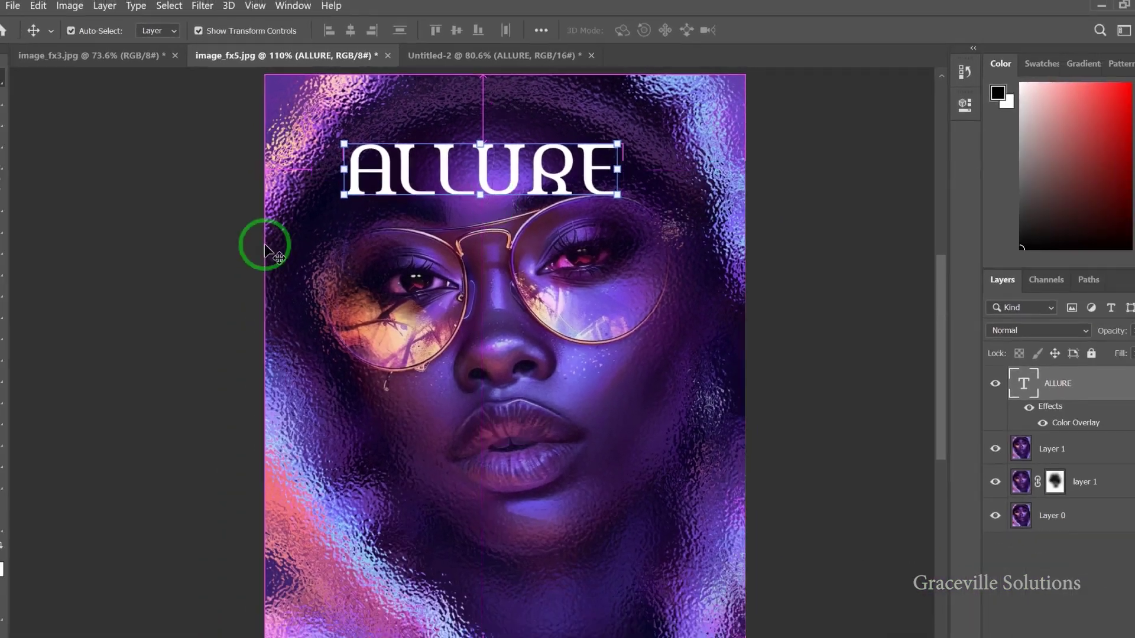
Copy the ALLURE STYLE heading and paragraph from Untitled-2 into image_fx5.jpg and place them in the poster's lower-left area.
{"action": "scroll", "coordinate": [465, 261], "scroll_direction": "down", "scroll_amount": 5}
{"action": "left_click_drag", "start_coordinate": [435, 271], "coordinate": [281, 531]}
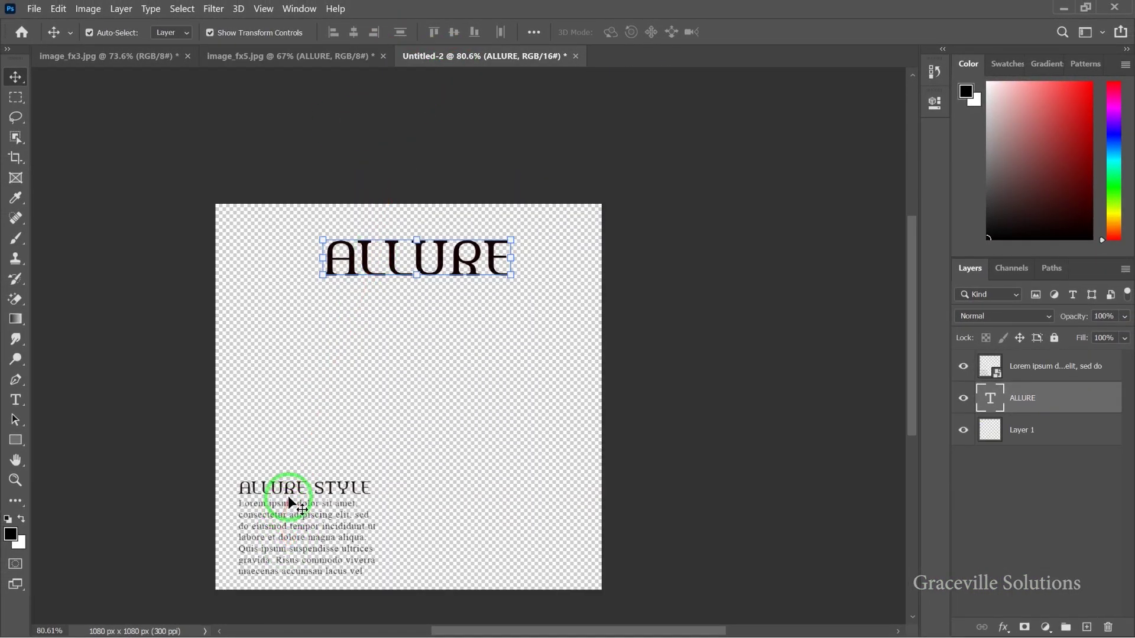
{"action": "scroll", "coordinate": [290, 494], "scroll_direction": "up", "scroll_amount": 3}
{"action": "left_click_drag", "start_coordinate": [286, 481], "coordinate": [448, 398]}
{"action": "left_click_drag", "start_coordinate": [379, 359], "coordinate": [369, 408]}
{"action": "left_click_drag", "start_coordinate": [458, 260], "coordinate": [452, 332]}
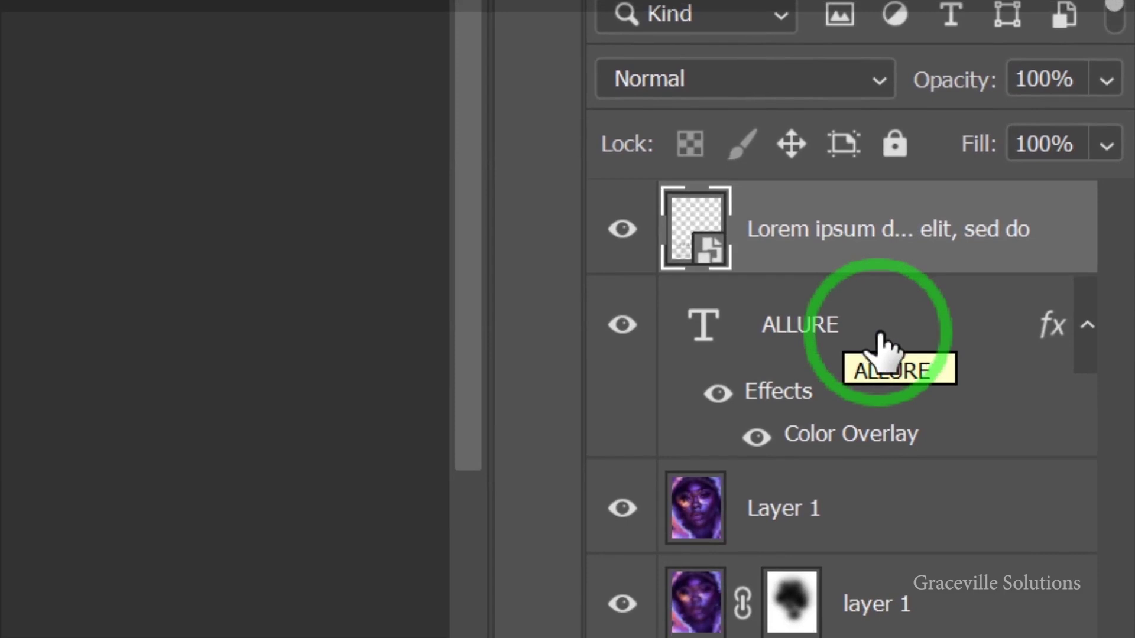
Copy the layer style from the ALLURE text layer and paste it onto the Lorem ipsum layer.
{"action": "right_click", "coordinate": [881, 336]}
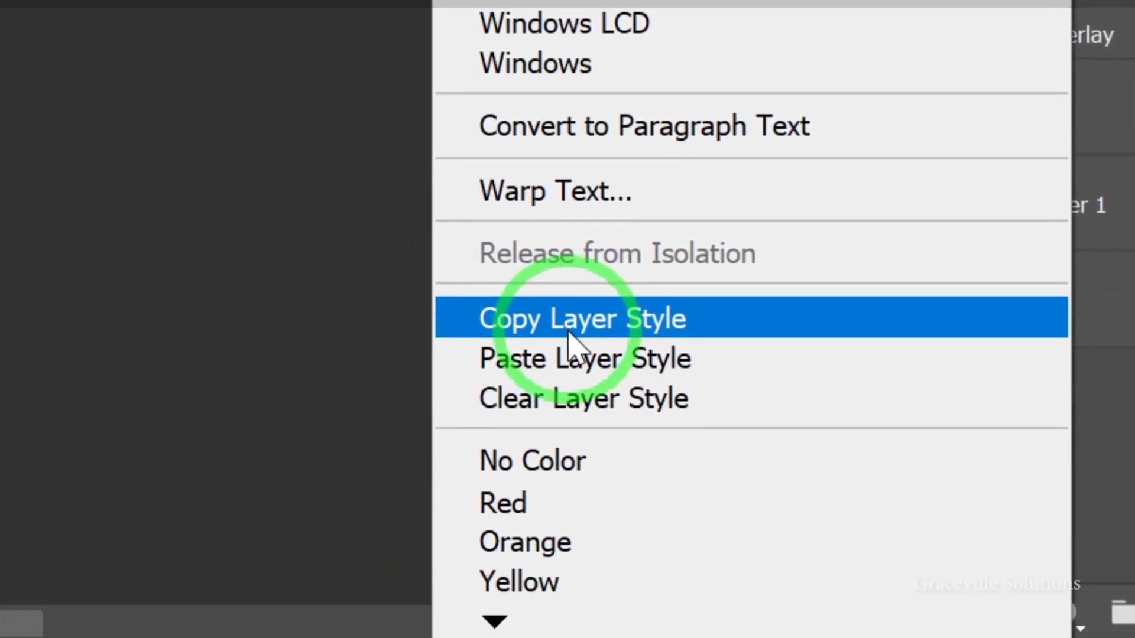
{"action": "left_click", "coordinate": [569, 322]}
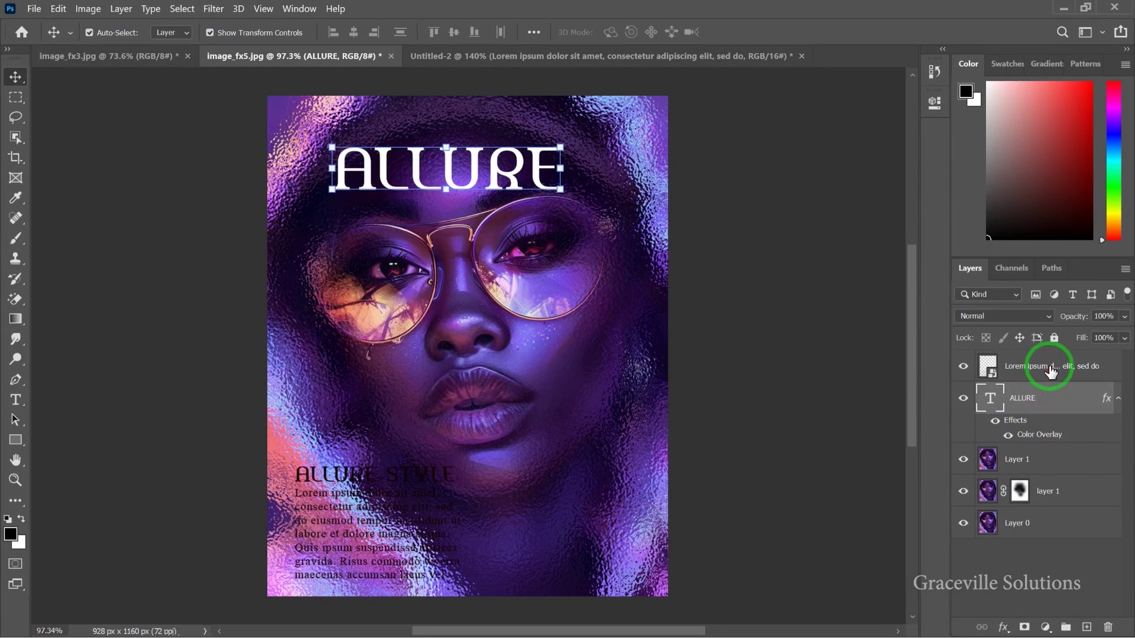
{"action": "left_click", "coordinate": [1050, 371]}
{"action": "right_click", "coordinate": [1050, 370]}
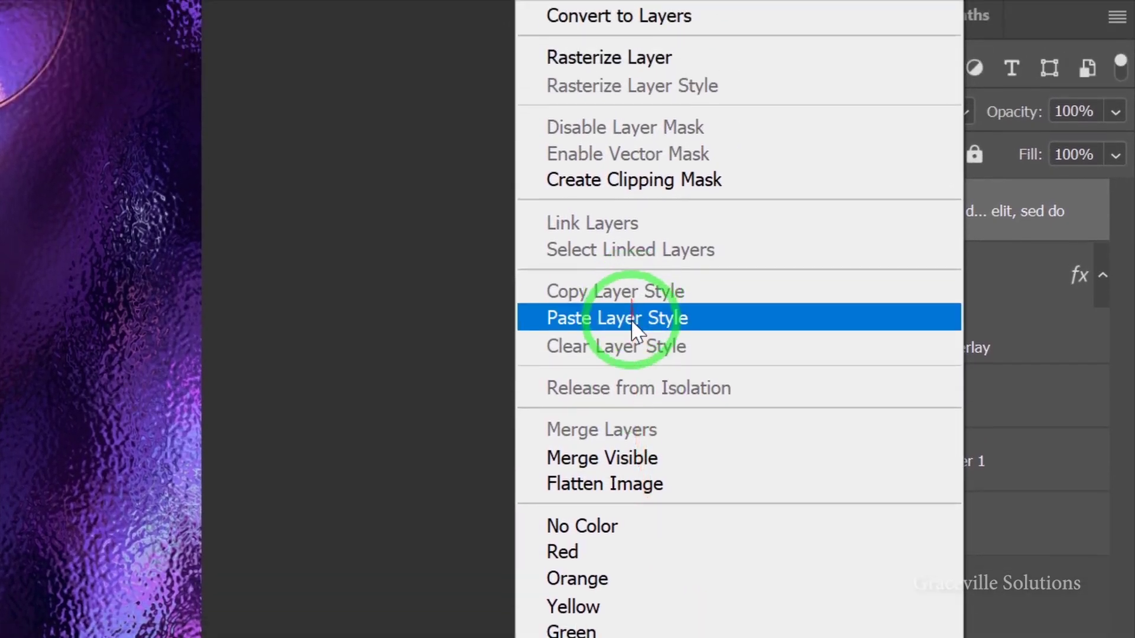
{"action": "left_click", "coordinate": [630, 319]}
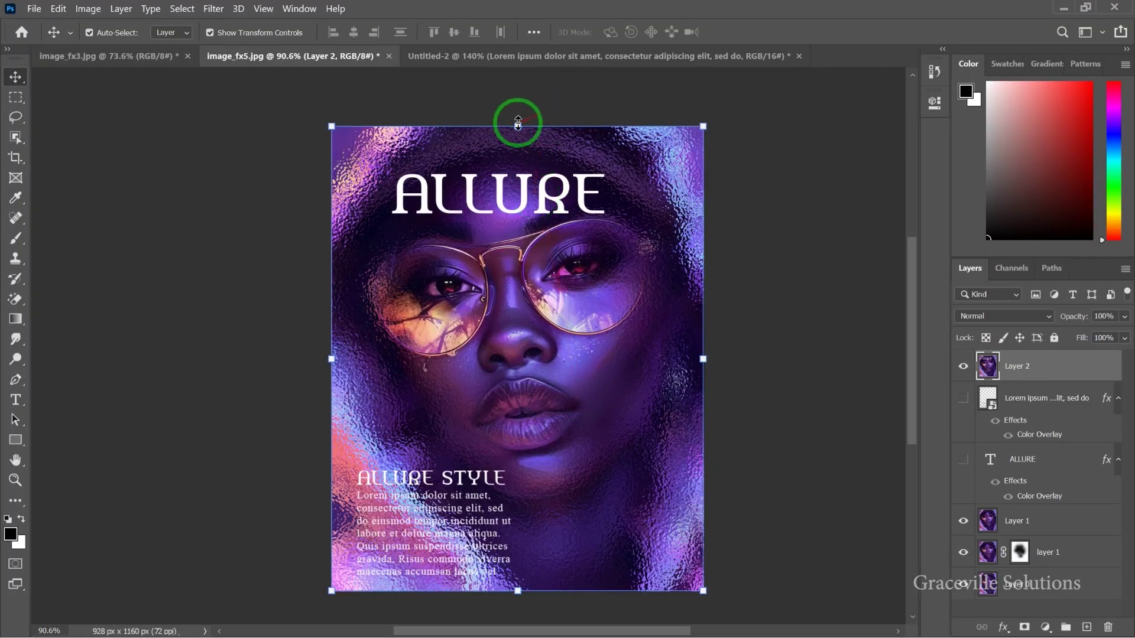
Scale the merged Layer 2 down proportionally and centre it on the canvas, leaving an even border on all sides.
{"action": "left_click_drag", "start_coordinate": [517, 124], "coordinate": [518, 151]}
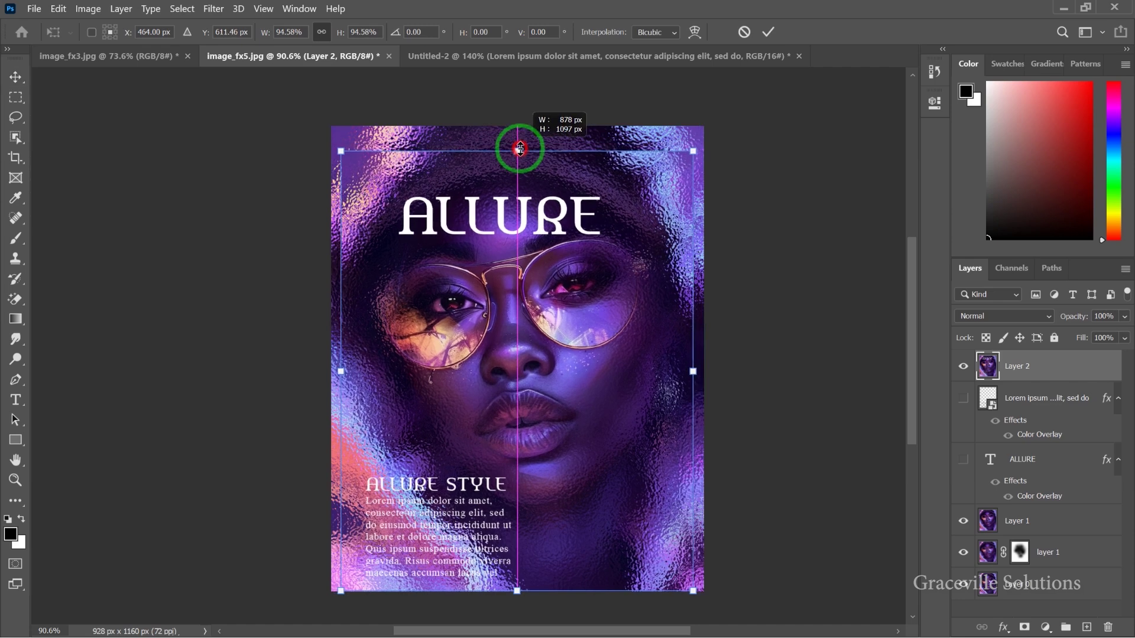
{"action": "left_click_drag", "start_coordinate": [570, 335], "coordinate": [573, 320]}
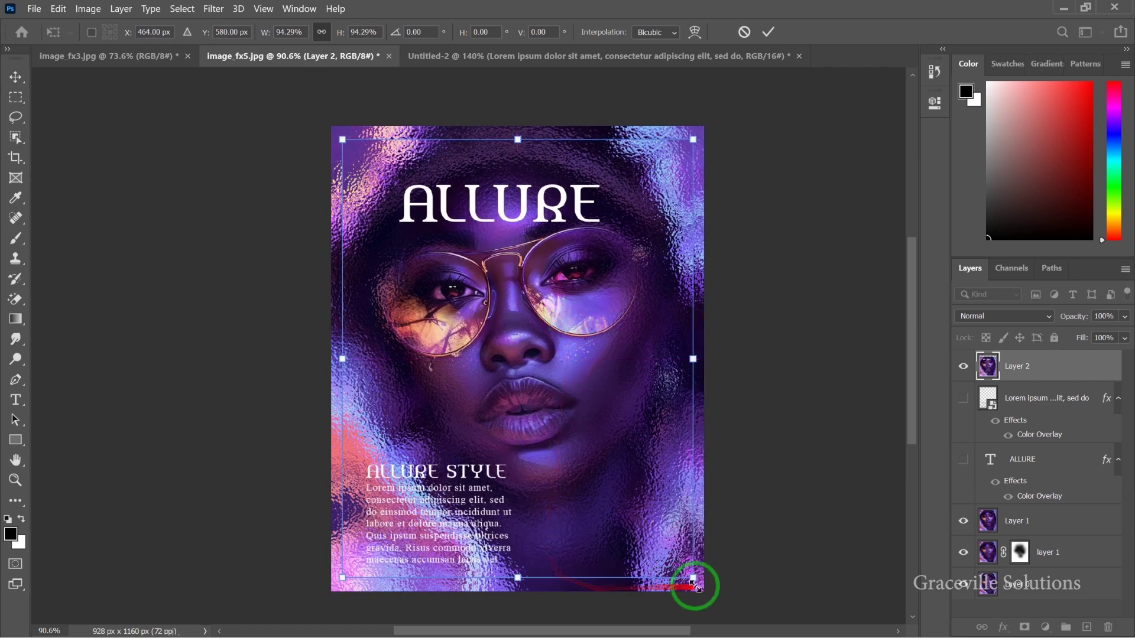
{"action": "scroll", "coordinate": [693, 576], "scroll_direction": "up", "scroll_amount": 3}
{"action": "left_click_drag", "start_coordinate": [692, 577], "coordinate": [683, 566]}
{"action": "scroll", "coordinate": [569, 381], "scroll_direction": "down", "scroll_amount": 4}
{"action": "mouse_move", "coordinate": [541, 358]}
{"action": "left_mouse_down"}
{"action": "mouse_move", "coordinate": [545, 385]}
{"action": "mouse_move", "coordinate": [544, 365]}
{"action": "left_mouse_up"}
{"action": "left_click", "coordinate": [768, 32]}
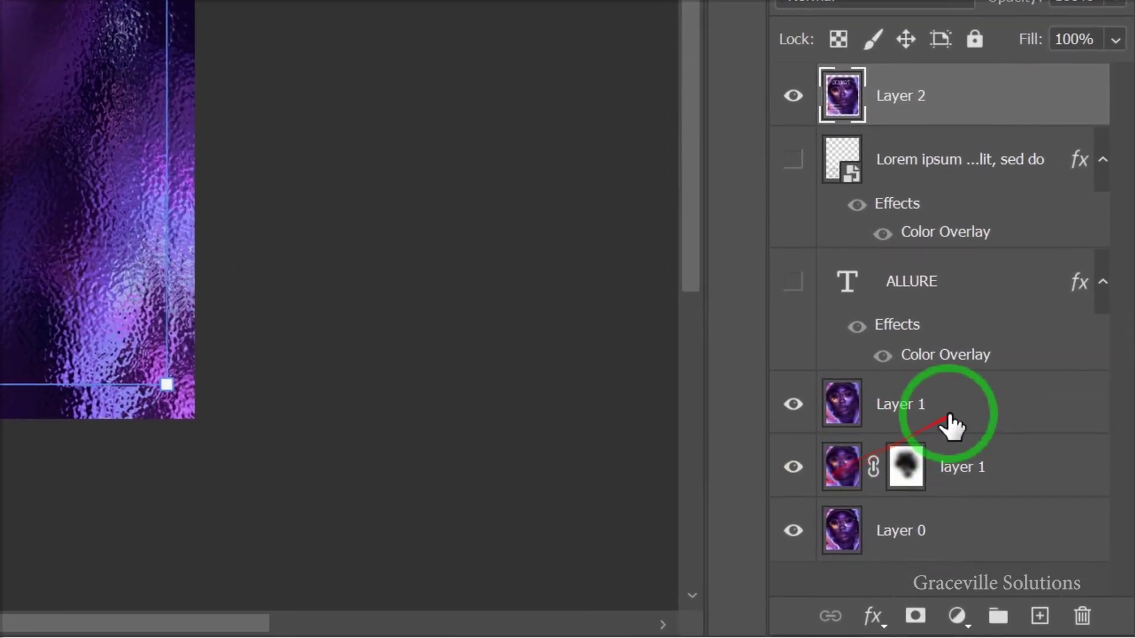
Add a Hue/Saturation adjustment layer directly above Layer 1.
{"action": "left_click", "coordinate": [1034, 525]}
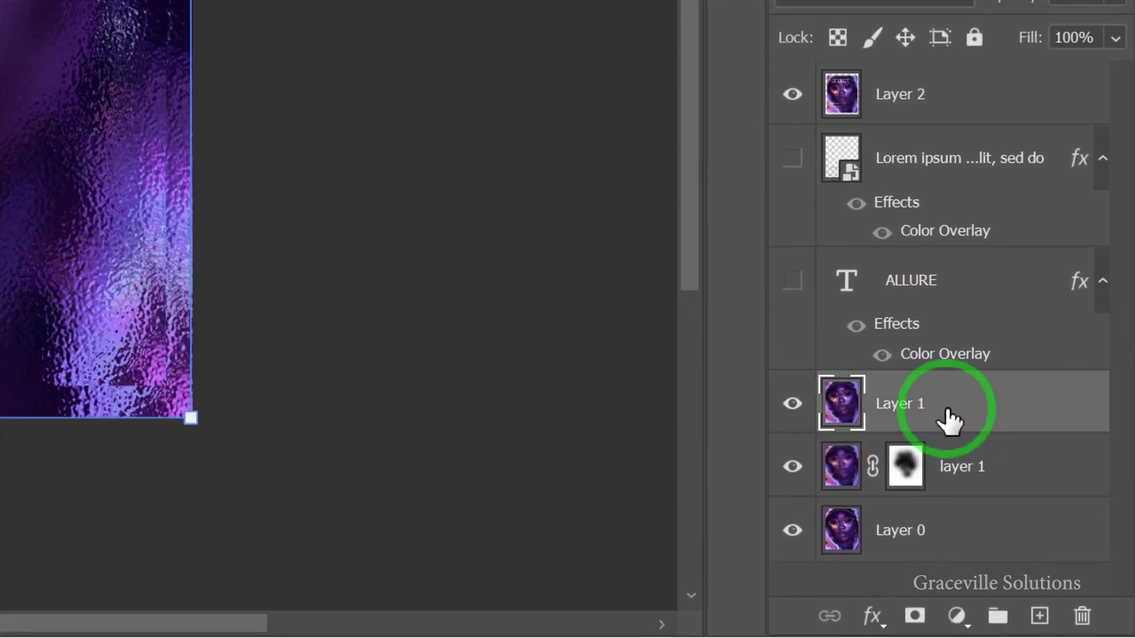
{"action": "left_click", "coordinate": [874, 617]}
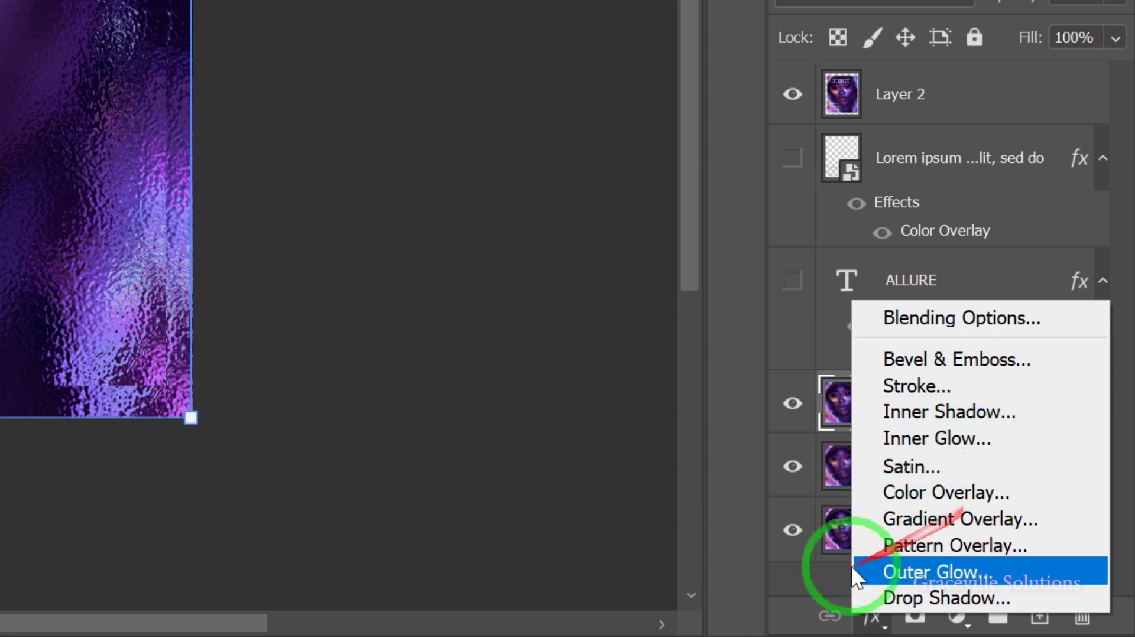
{"action": "left_click", "coordinate": [781, 586]}
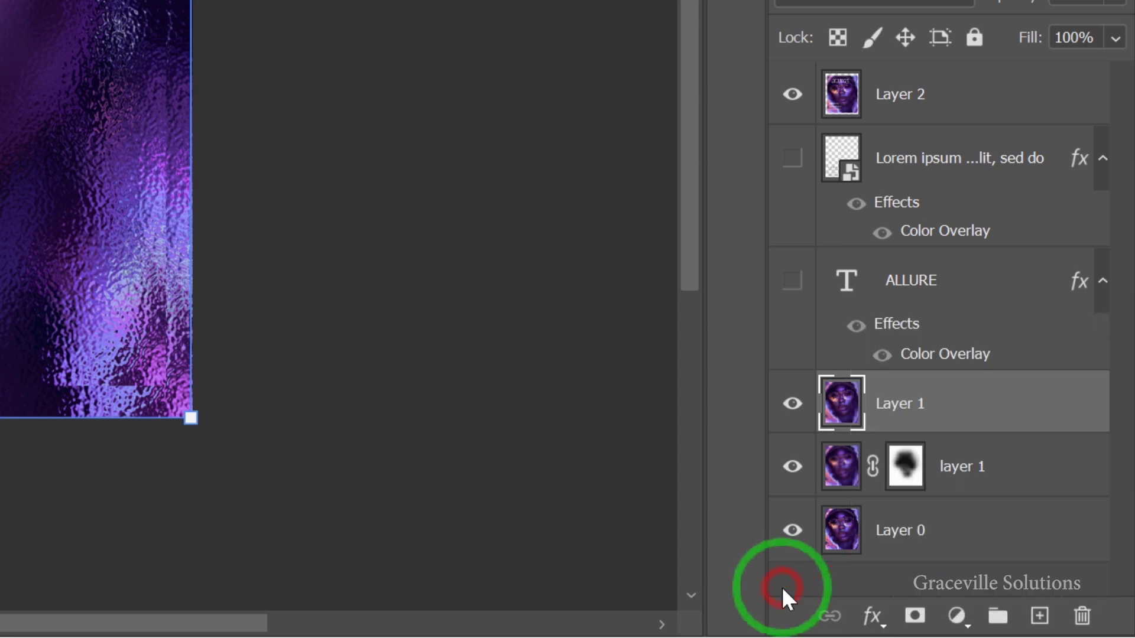
{"action": "left_click", "coordinate": [957, 617]}
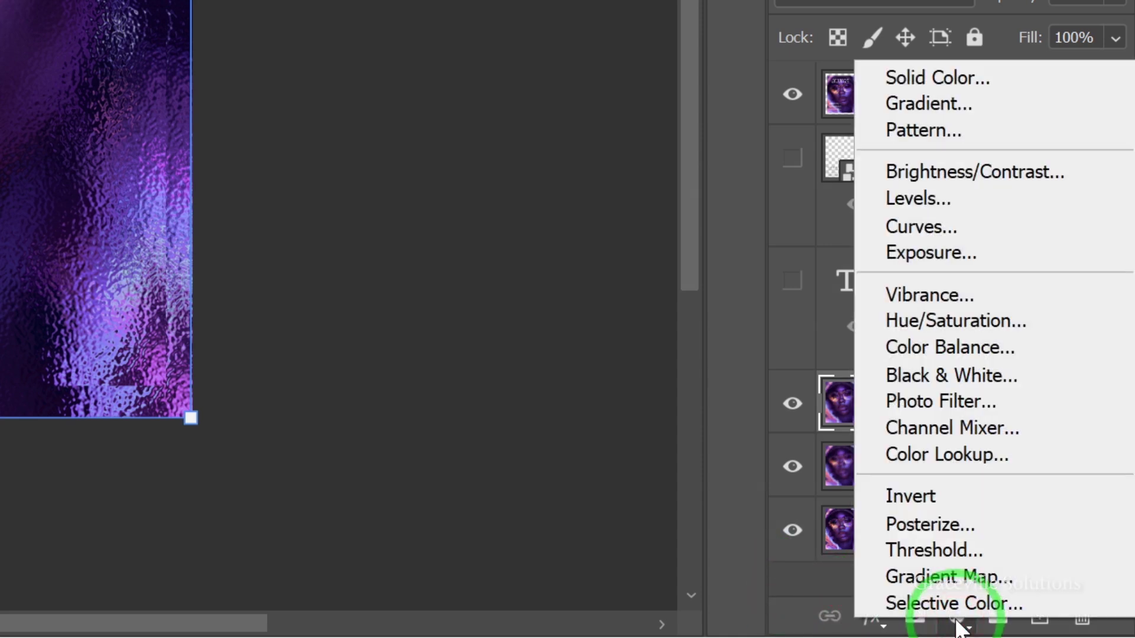
{"action": "left_click", "coordinate": [774, 594]}
{"action": "left_click", "coordinate": [957, 616]}
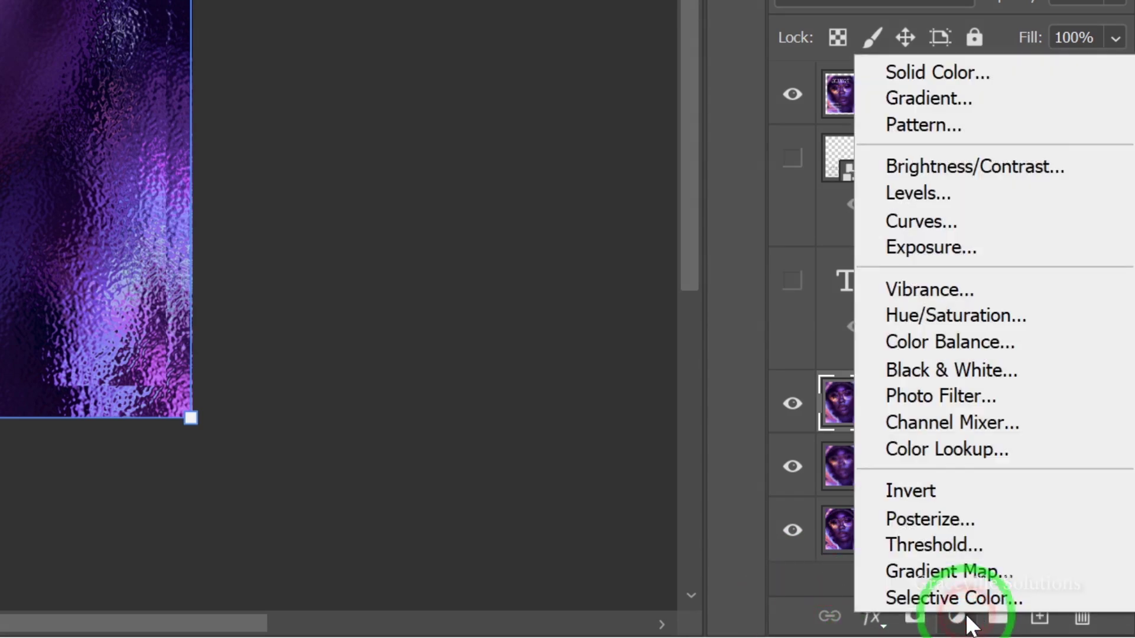
{"action": "left_click", "coordinate": [937, 314]}
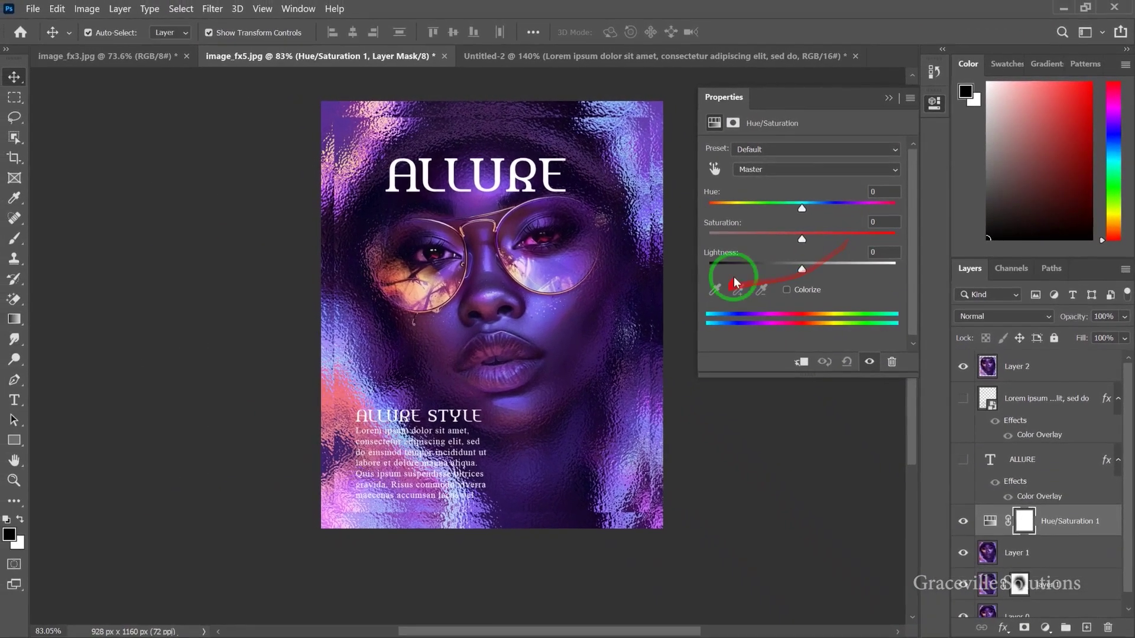
Darken the border with the Hue/Saturation adjustment at Hue -10, Saturation -32 and Lightness -67.
{"action": "left_click_drag", "start_coordinate": [789, 271], "coordinate": [741, 272]}
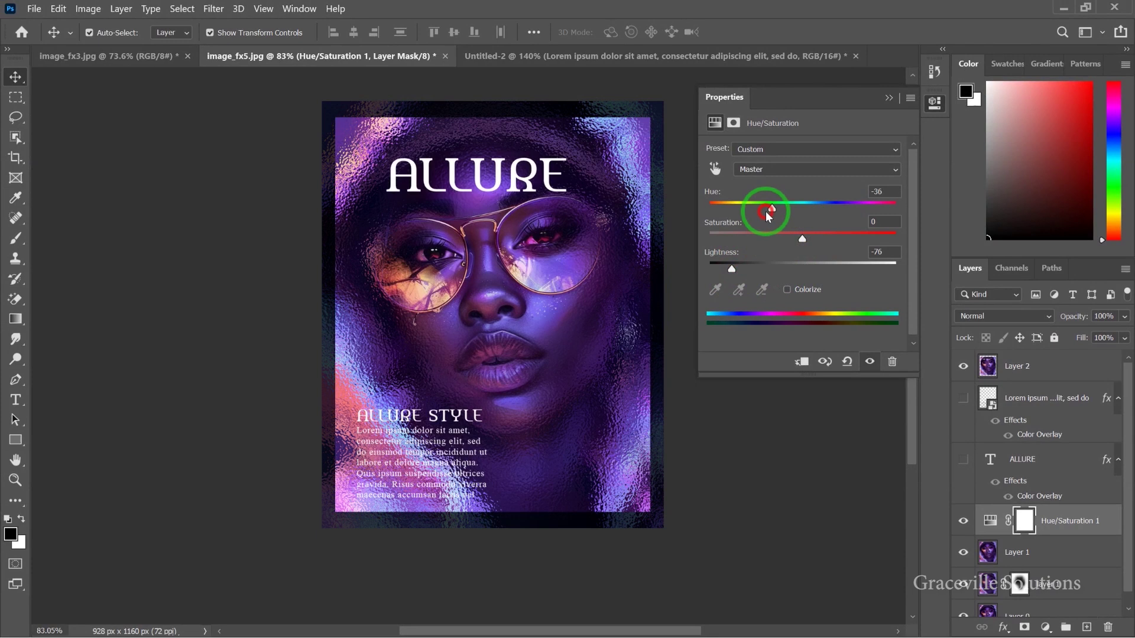
{"action": "left_click_drag", "start_coordinate": [759, 215], "coordinate": [819, 213]}
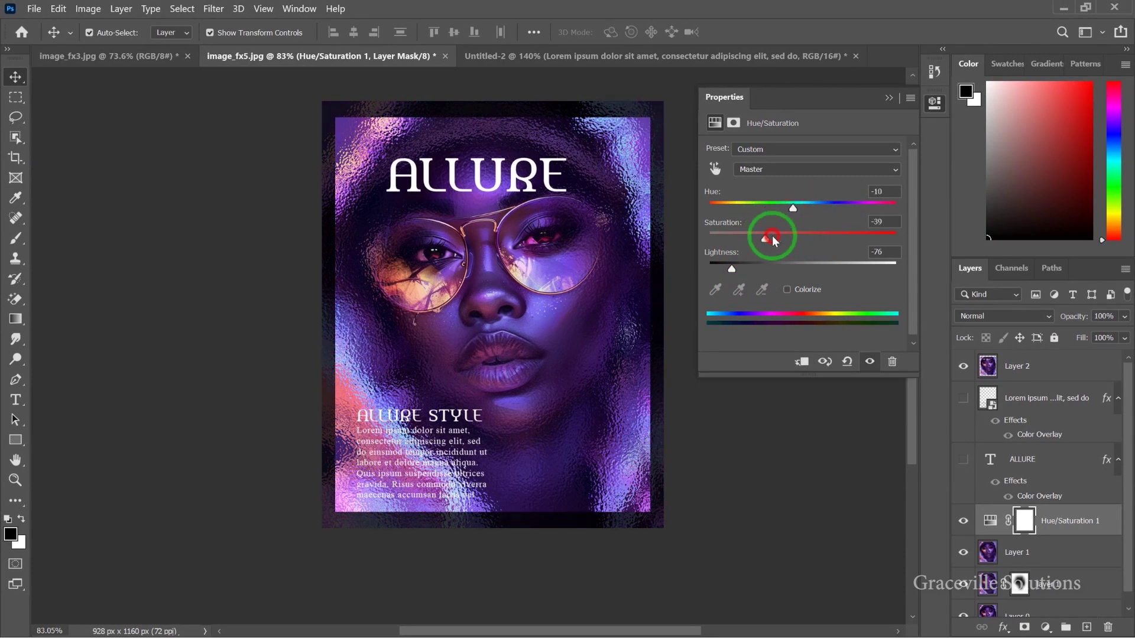
{"action": "mouse_move", "coordinate": [731, 269]}
{"action": "left_mouse_down"}
{"action": "mouse_move", "coordinate": [714, 270]}
{"action": "mouse_move", "coordinate": [740, 269]}
{"action": "left_mouse_up"}
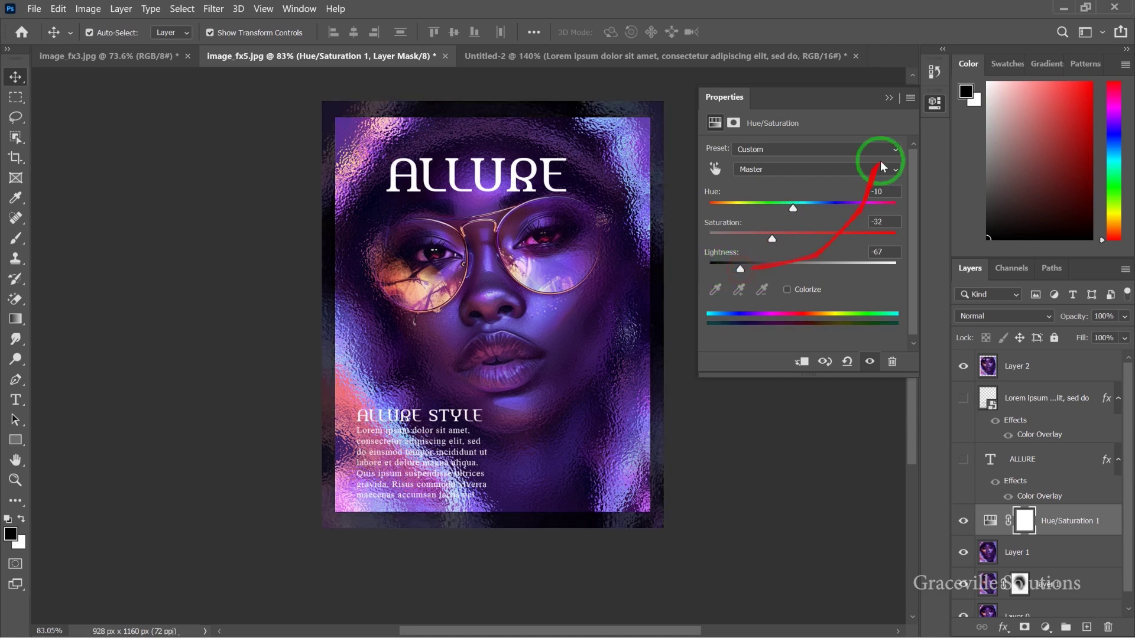
{"action": "left_click", "coordinate": [889, 98]}
Add a 4 px white Stroke to Layer 2, positioned Outside in Normal mode at 100% opacity.
{"action": "scroll", "coordinate": [541, 378], "scroll_direction": "down", "scroll_amount": 1}
{"action": "left_click", "coordinate": [1058, 372]}
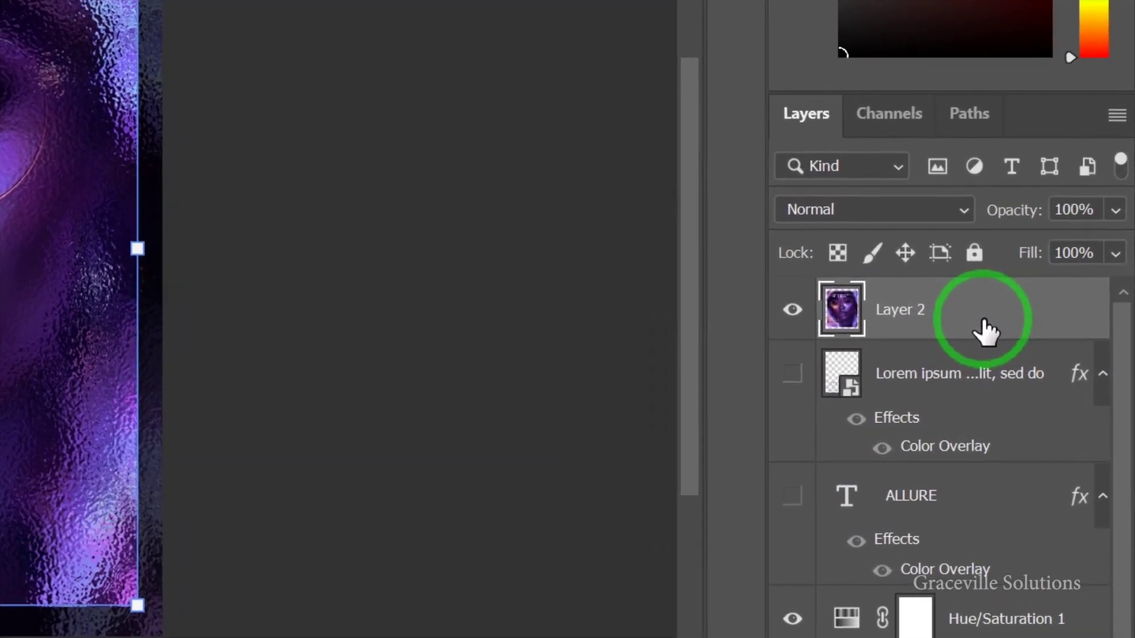
{"action": "right_click", "coordinate": [984, 331]}
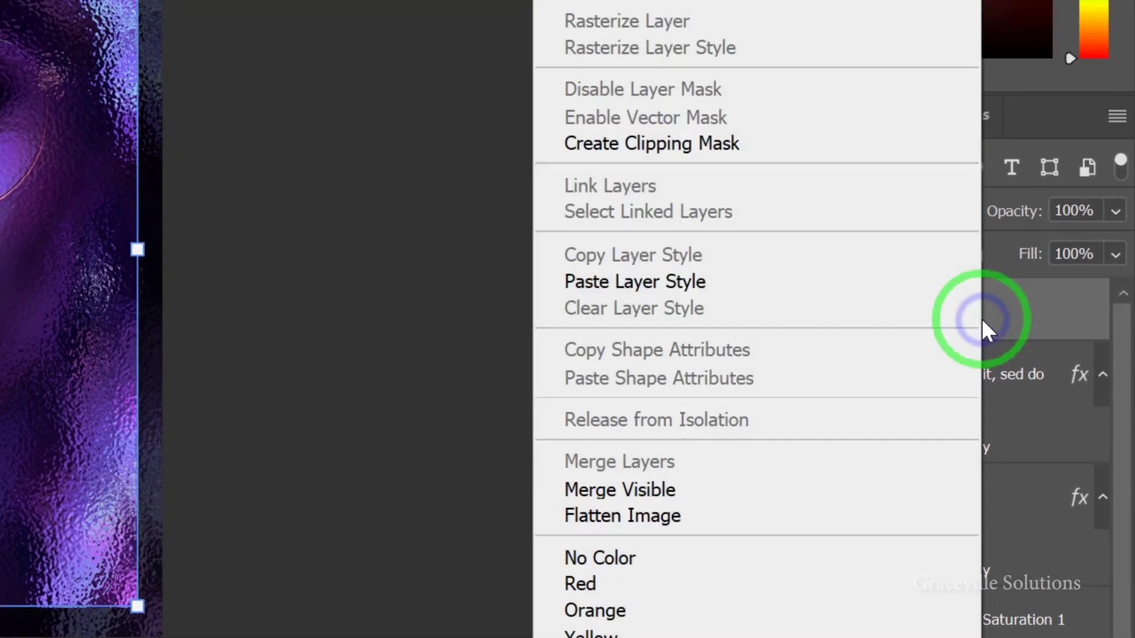
{"action": "left_click", "coordinate": [642, 13]}
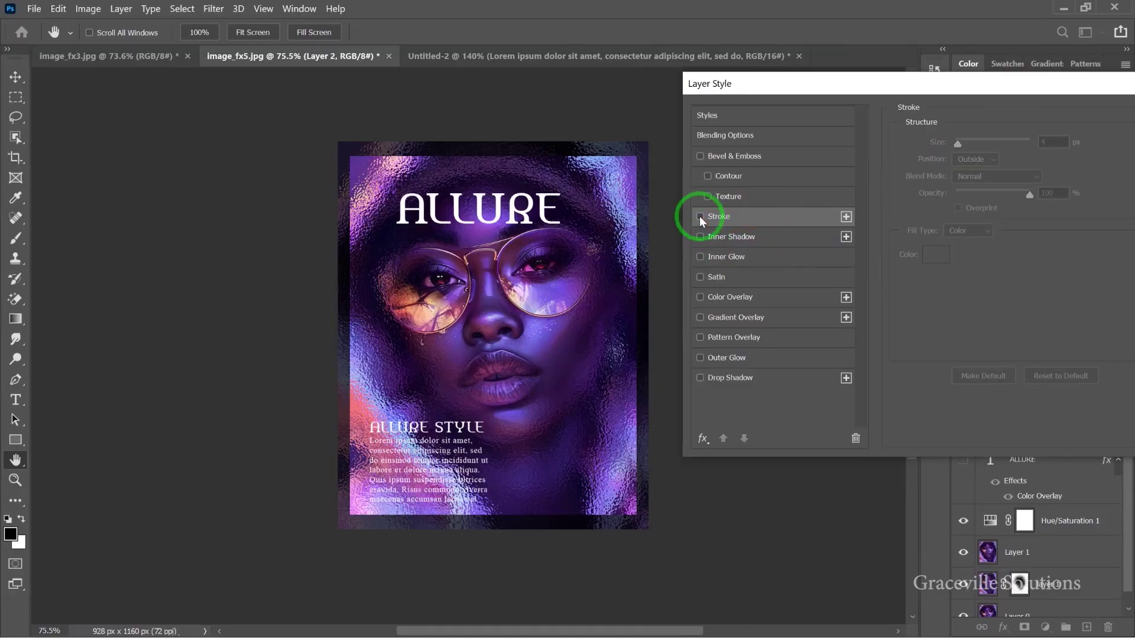
{"action": "left_click", "coordinate": [700, 217]}
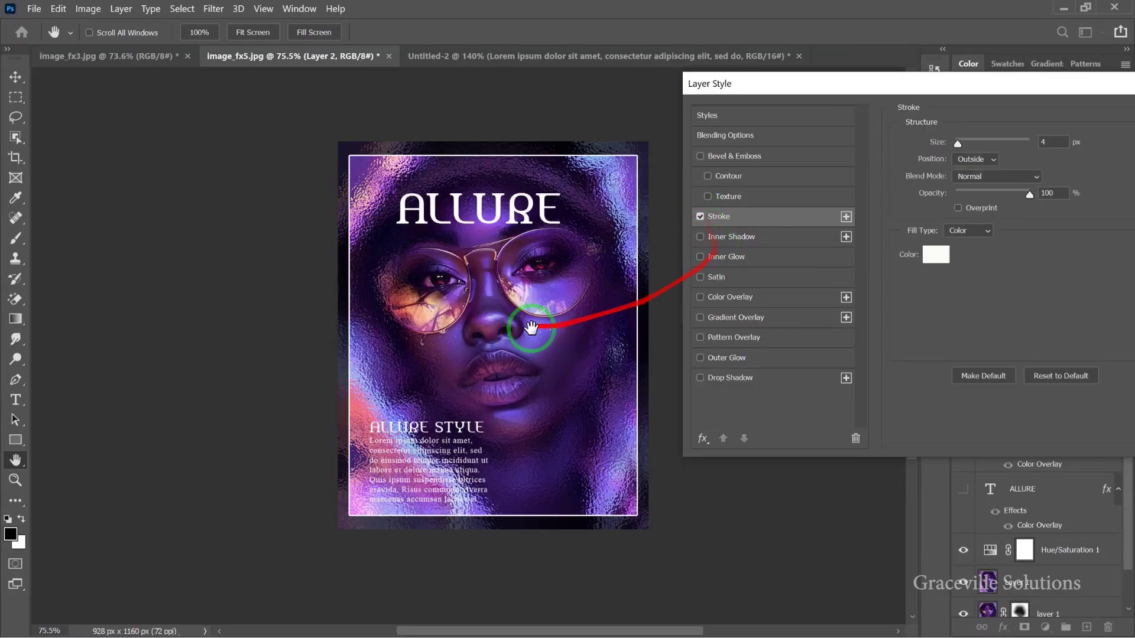
{"action": "scroll", "coordinate": [486, 396], "scroll_direction": "down", "scroll_amount": 5}
{"action": "key", "text": "Return"}
Reopen the Stroke effect settings of Layer 2, keeping the poster in view beside them.
{"action": "left_click_drag", "start_coordinate": [489, 395], "coordinate": [332, 390]}
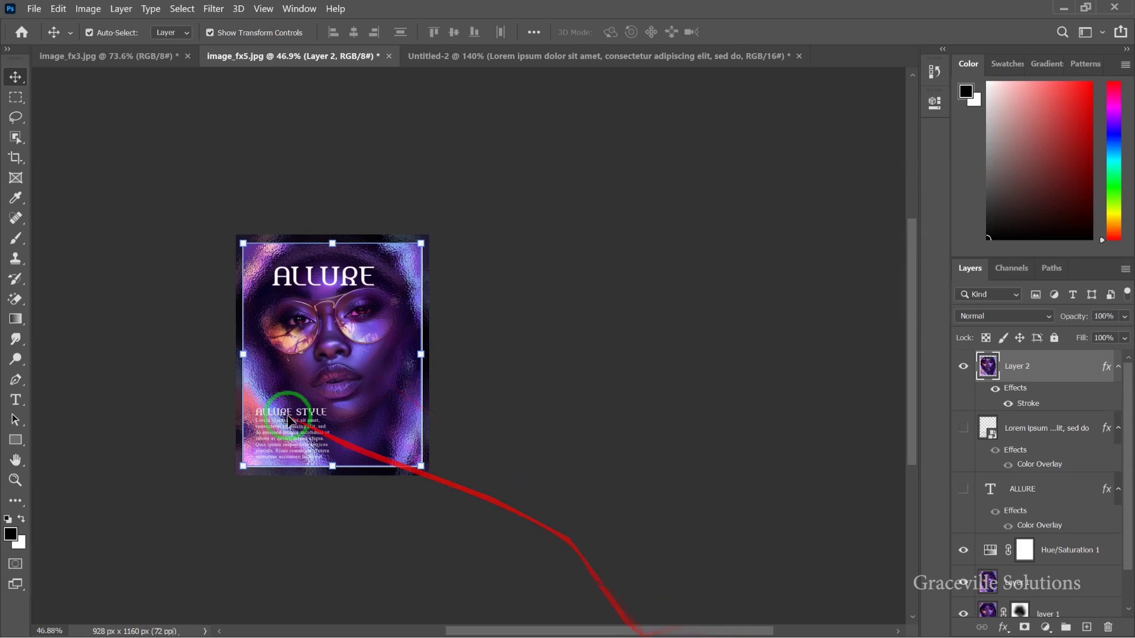
{"action": "scroll", "coordinate": [286, 450], "scroll_direction": "up", "scroll_amount": 3}
{"action": "left_click", "coordinate": [1040, 371]}
{"action": "left_click", "coordinate": [1044, 407]}
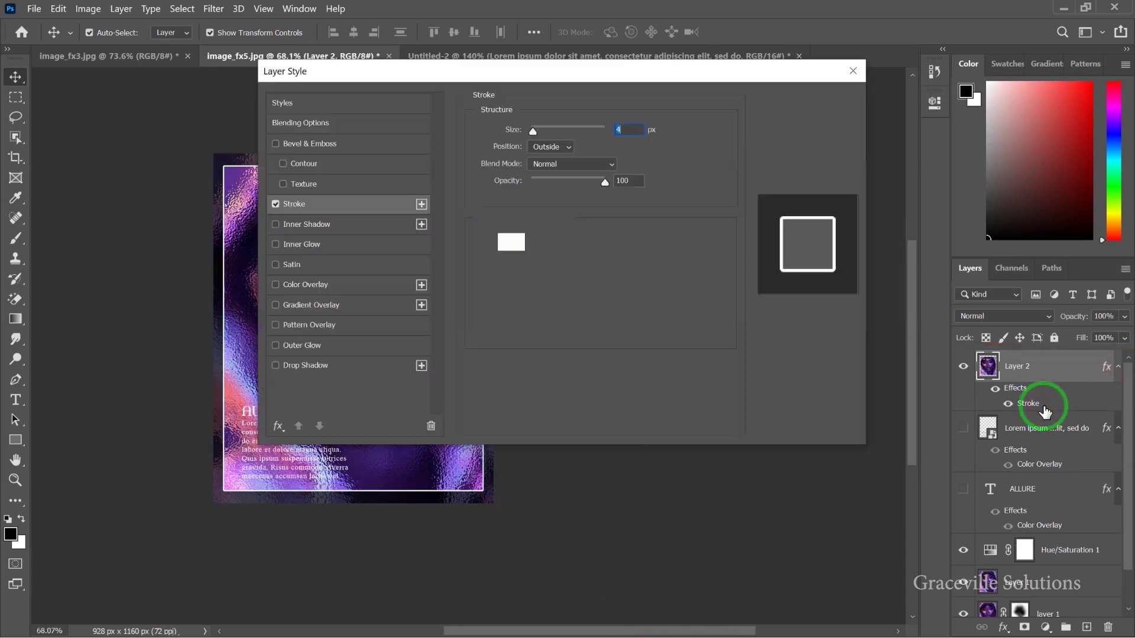
{"action": "left_click_drag", "start_coordinate": [655, 75], "coordinate": [941, 66]}
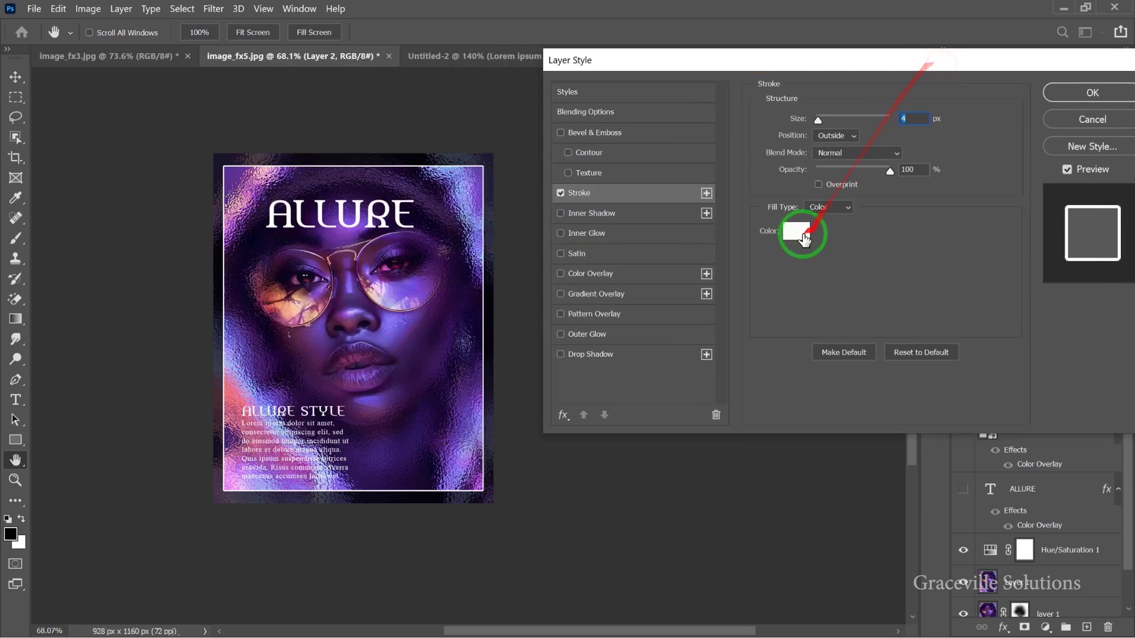
Try yellow #c9c918 and orange #c04e1b as the frame's stroke colour, and return it to white #ffffff.
{"action": "left_click", "coordinate": [797, 237]}
{"action": "left_click_drag", "start_coordinate": [798, 233], "coordinate": [881, 264]}
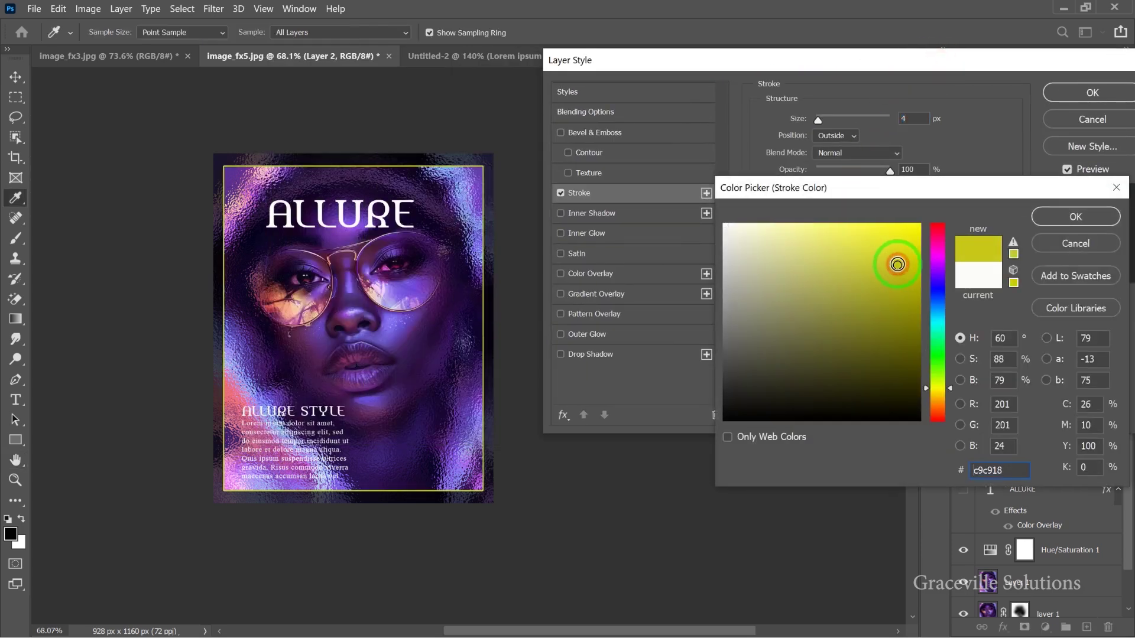
{"action": "left_click", "coordinate": [1075, 217]}
{"action": "left_click", "coordinate": [797, 236]}
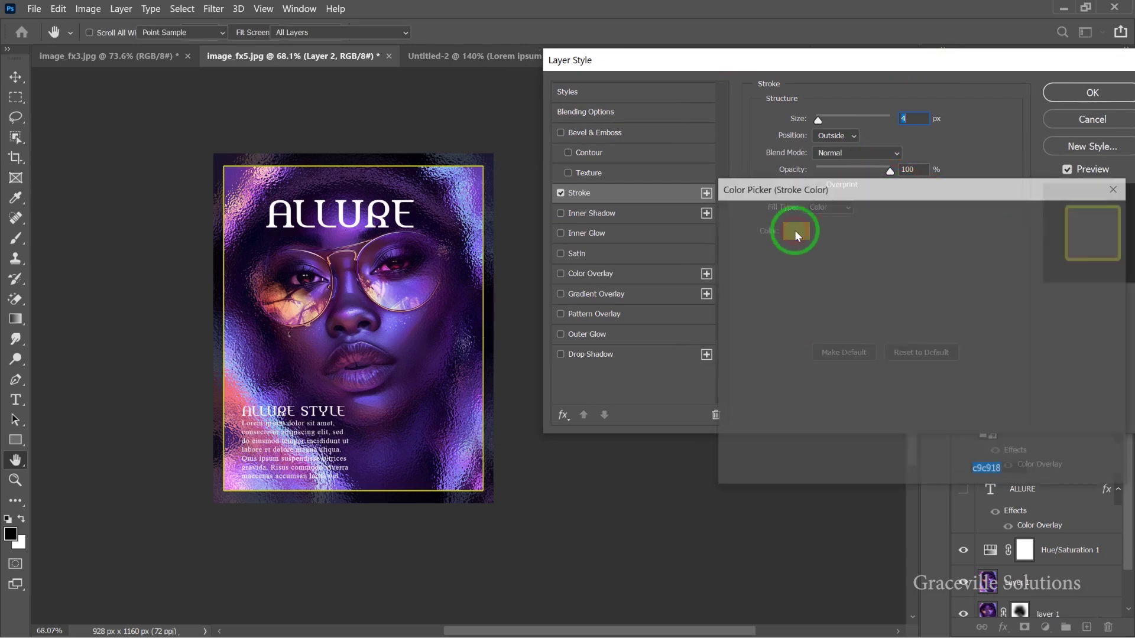
{"action": "left_click", "coordinate": [940, 413]}
{"action": "mouse_move", "coordinate": [906, 261]}
{"action": "left_mouse_down"}
{"action": "mouse_move", "coordinate": [892, 305]}
{"action": "mouse_move", "coordinate": [892, 272]}
{"action": "left_mouse_up"}
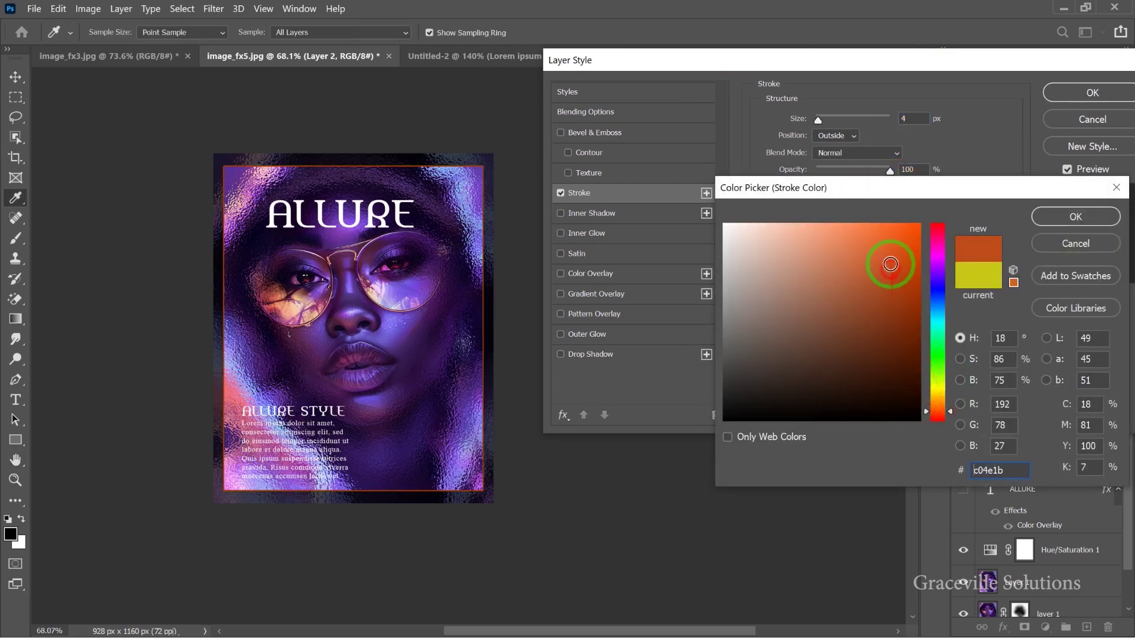
{"action": "mouse_move", "coordinate": [917, 312]}
{"action": "left_mouse_down"}
{"action": "mouse_move", "coordinate": [742, 246]}
{"action": "mouse_move", "coordinate": [709, 218]}
{"action": "left_mouse_up"}
{"action": "left_click", "coordinate": [1074, 217]}
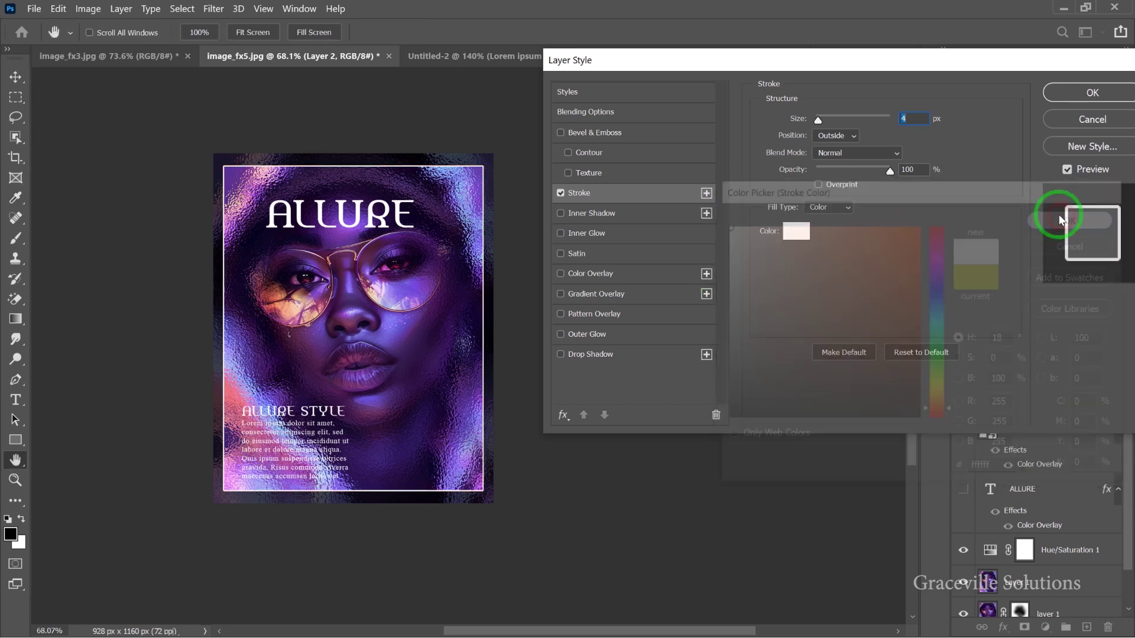
Set the size of Layer 2's white stroke to 7 px and apply the layer style.
{"action": "left_click_drag", "start_coordinate": [818, 122], "coordinate": [822, 125]}
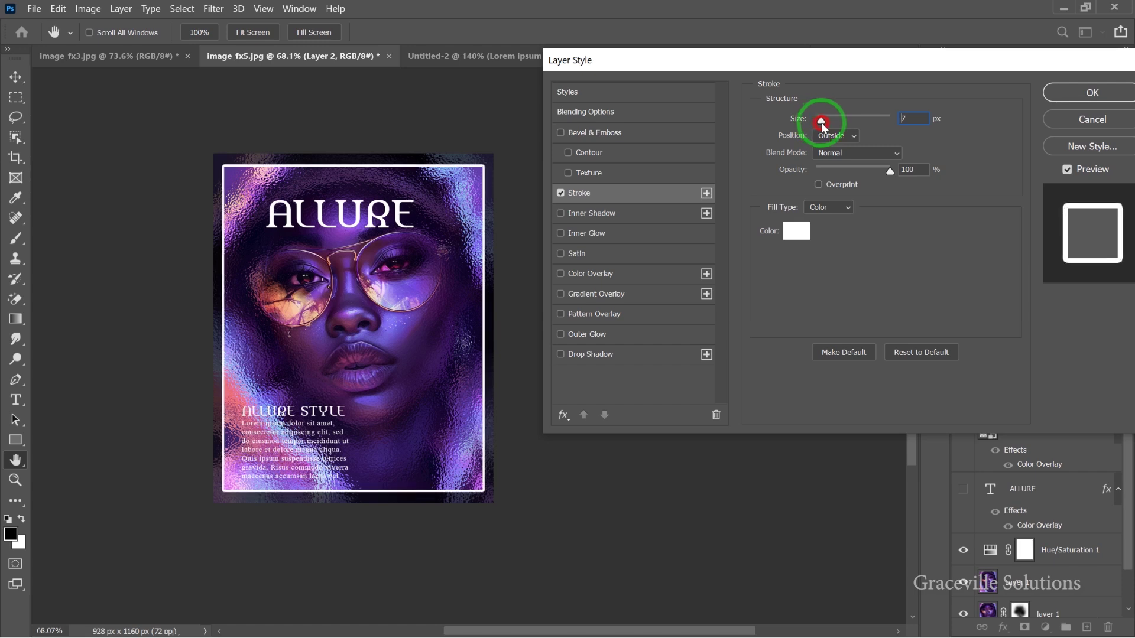
{"action": "left_click_drag", "start_coordinate": [867, 71], "coordinate": [733, 129]}
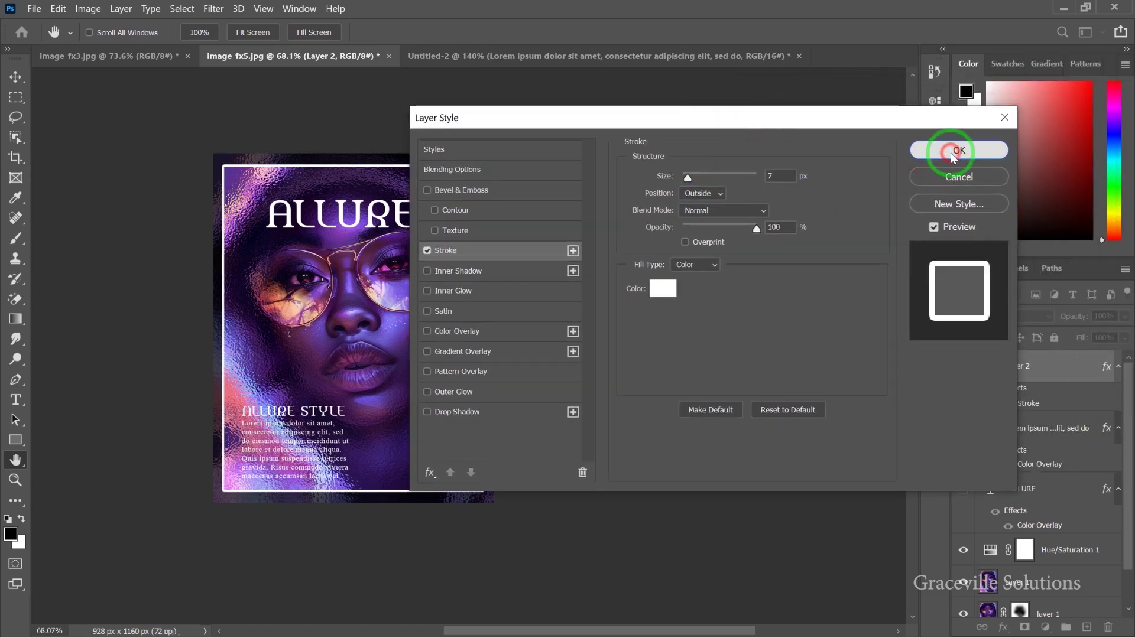
{"action": "left_click", "coordinate": [951, 155]}
{"action": "scroll", "coordinate": [327, 361], "scroll_direction": "up", "scroll_amount": 4}
{"action": "scroll", "coordinate": [412, 382], "scroll_direction": "down", "scroll_amount": 4}
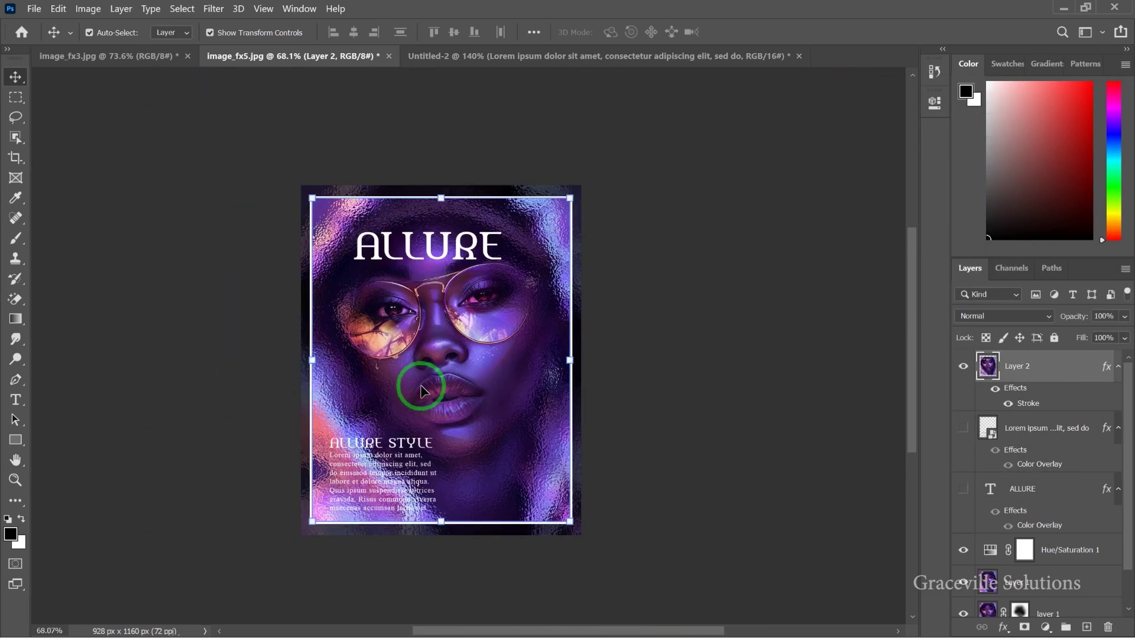
{"action": "scroll", "coordinate": [421, 391], "scroll_direction": "up", "scroll_amount": 3}
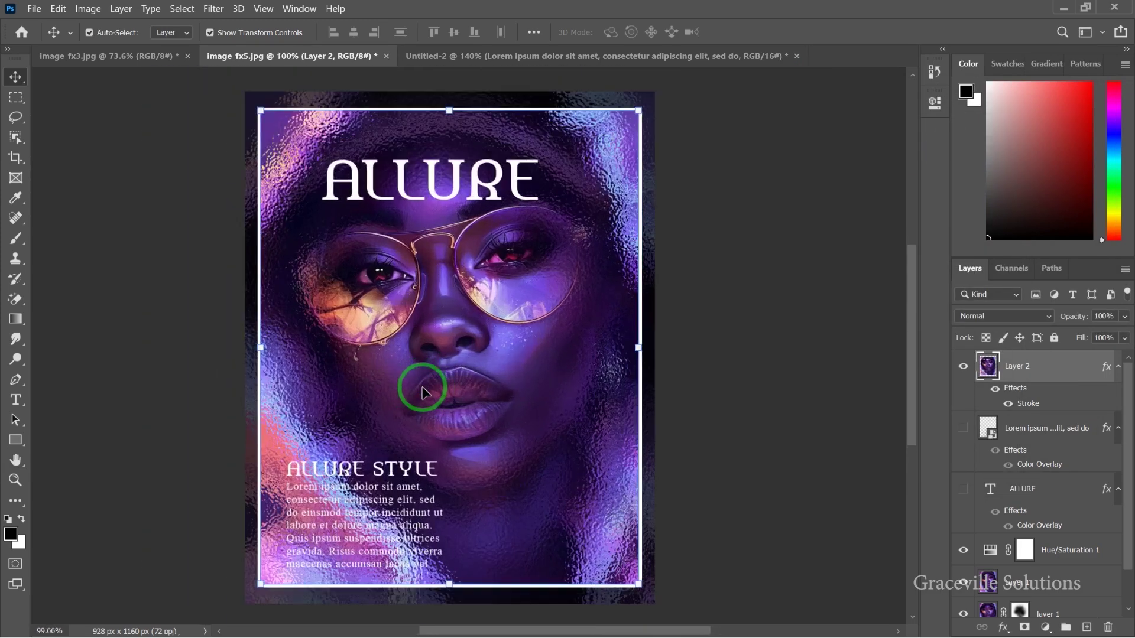